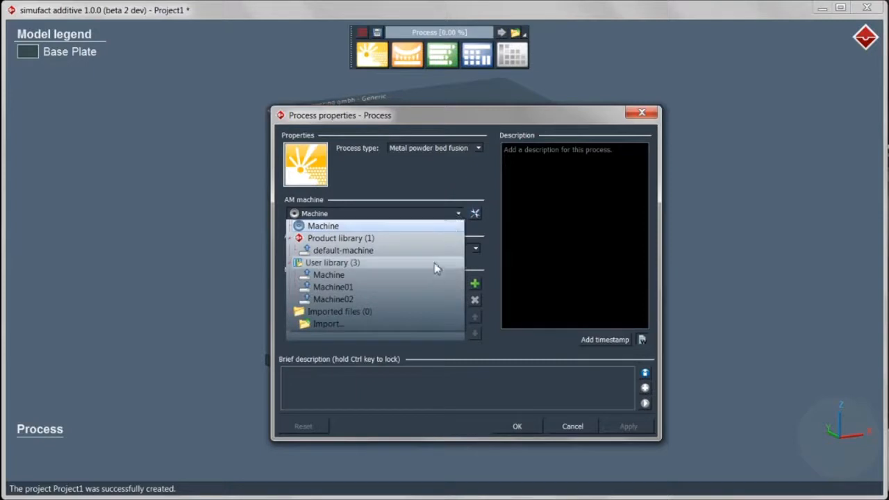
Select Machine01 as the AM machine and add a Support removal stage to the process
left_click(434, 287)
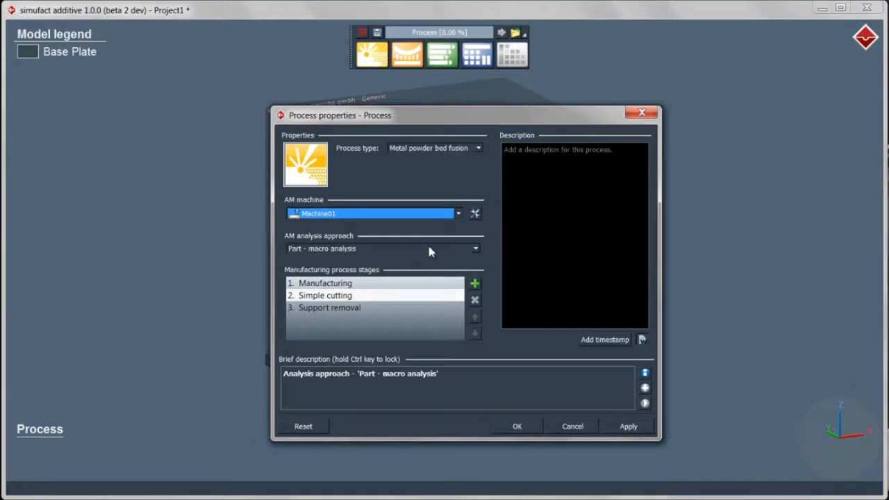
left_click(475, 284)
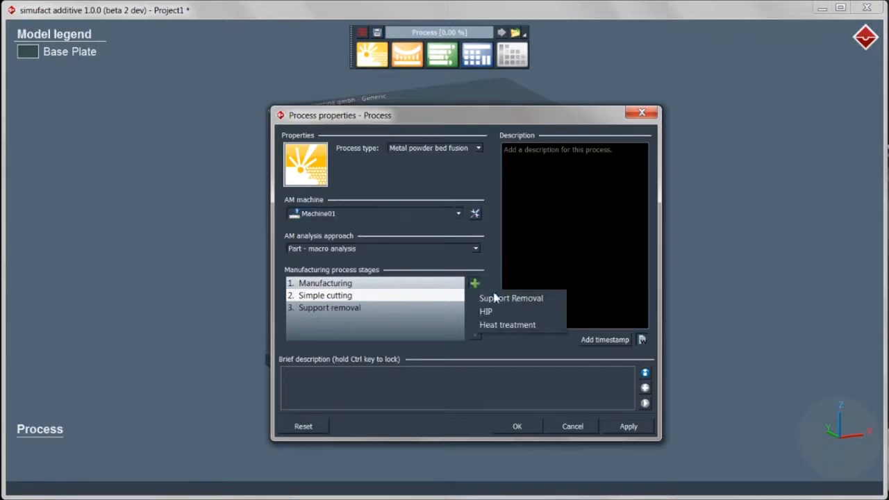
left_click(519, 301)
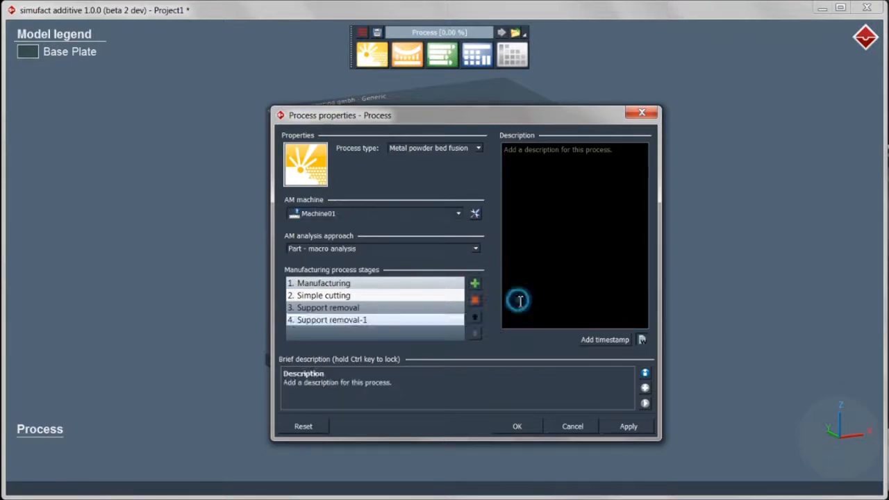
left_click(521, 425)
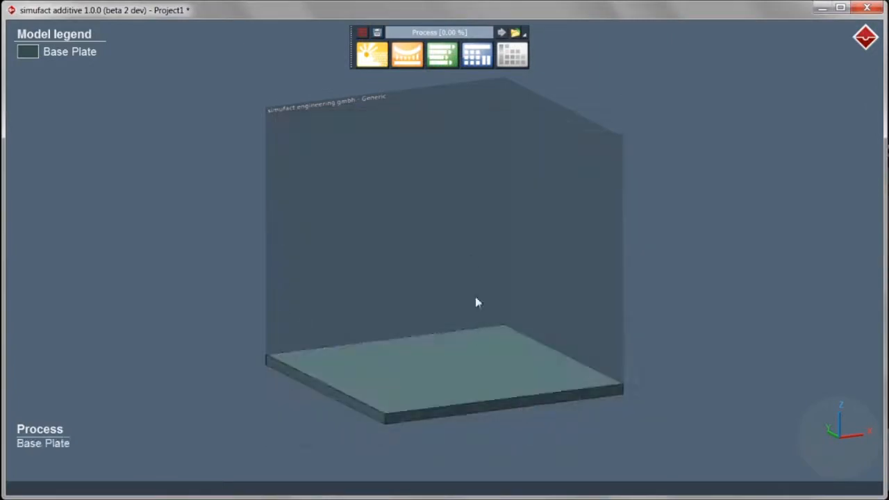
Choose bracket1_m-plane.stl as the part geometry to import
left_click(417, 63)
left_click(410, 88)
left_click(434, 95)
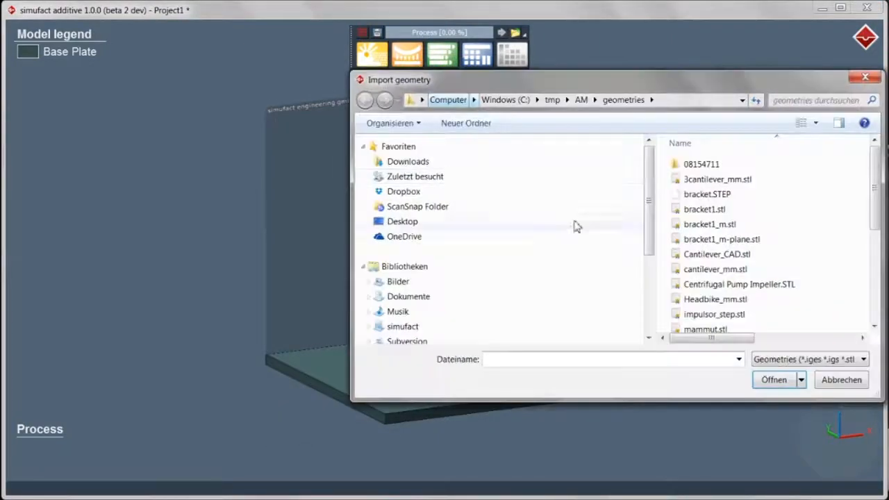
left_click(736, 240)
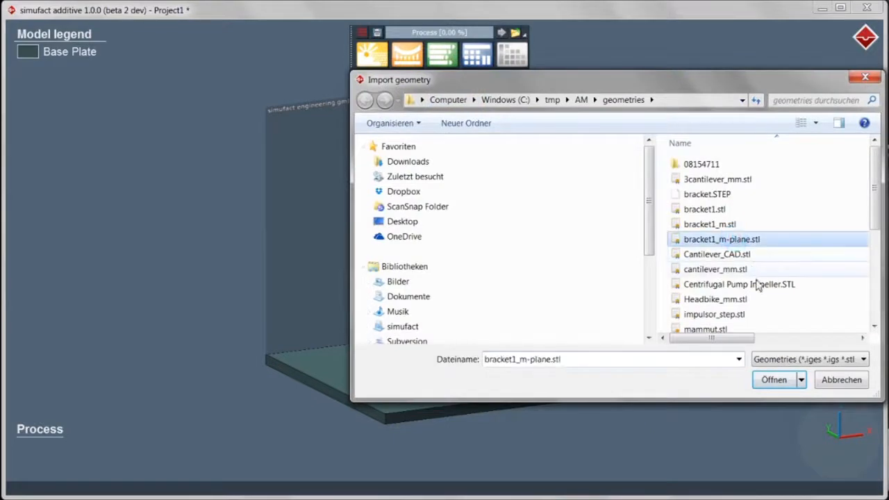
left_click(795, 359)
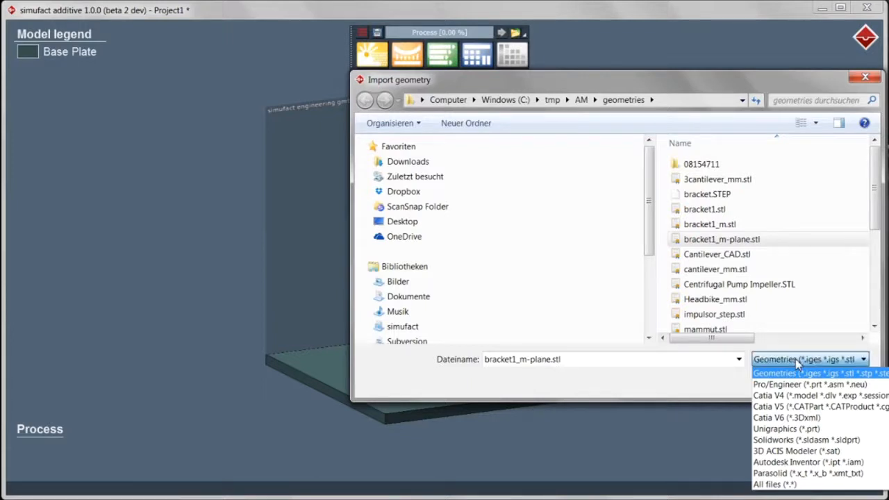
left_click(731, 385)
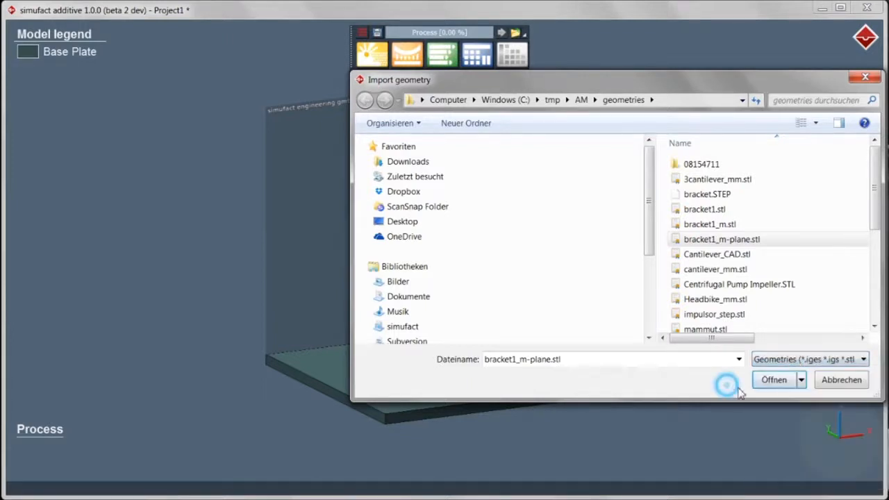
left_click(774, 383)
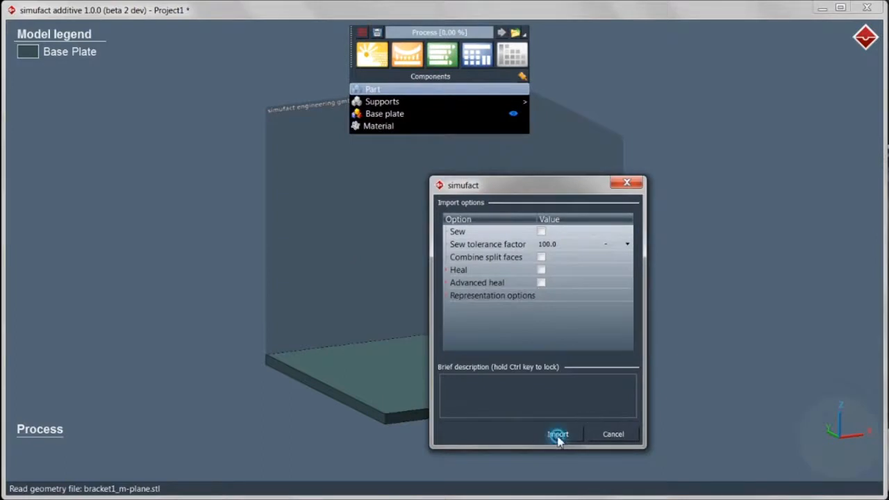
Accept the default import options with Meter as the unit, loading the bracket onto the base plate
left_click(557, 426)
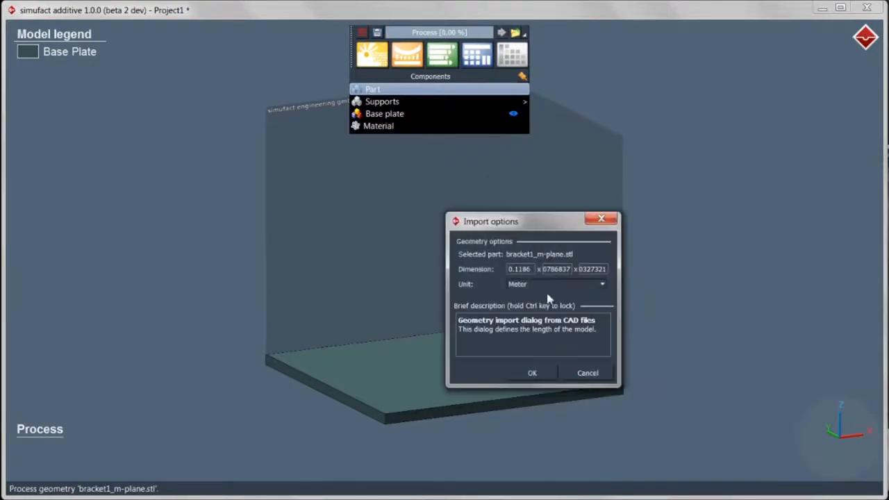
left_click(548, 284)
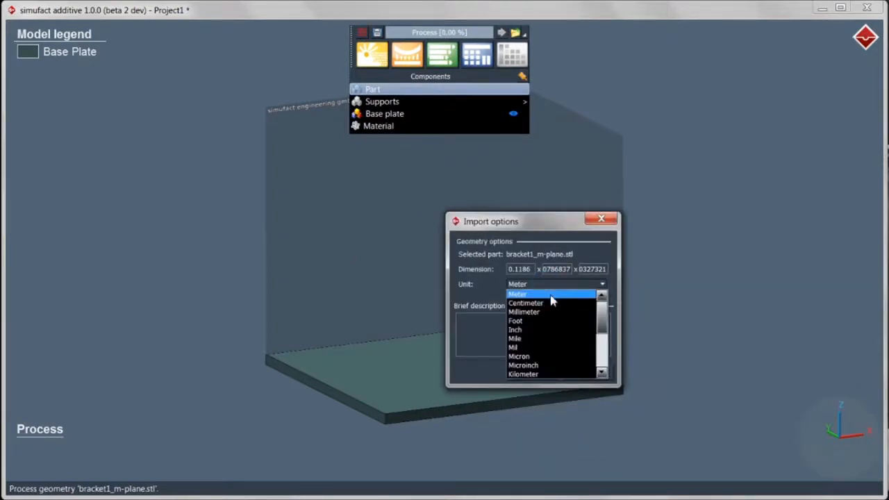
left_click(551, 296)
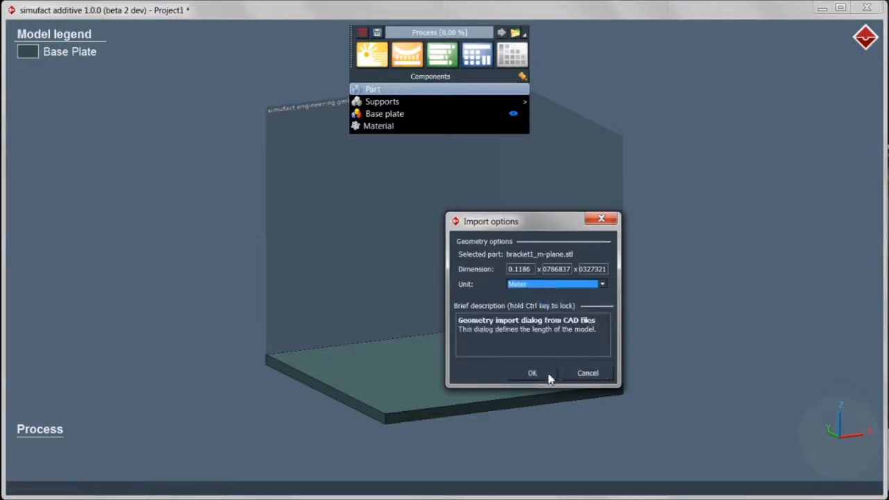
left_click(548, 379)
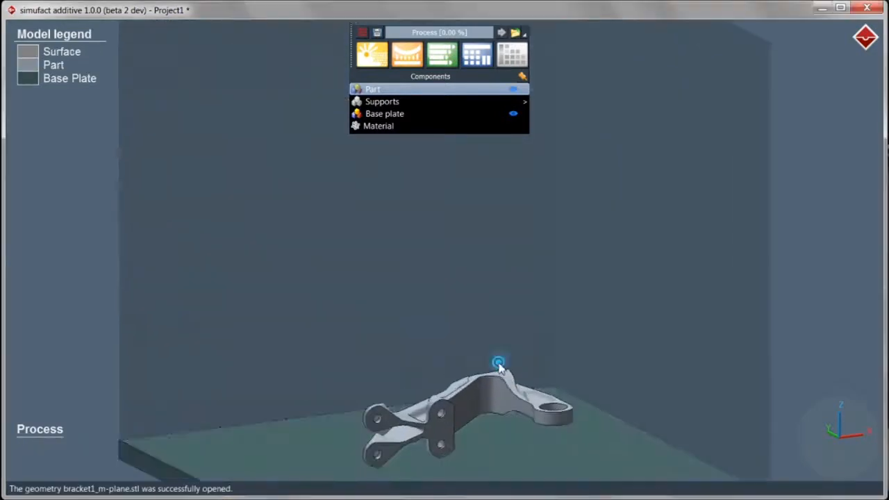
Generate supports under the bracket with a 0.6 mm overhang distance, creating Support to Support-9
middle_click_drag(505, 252, 500, 318)
right_click(501, 273)
left_click(552, 282)
left_click(382, 102)
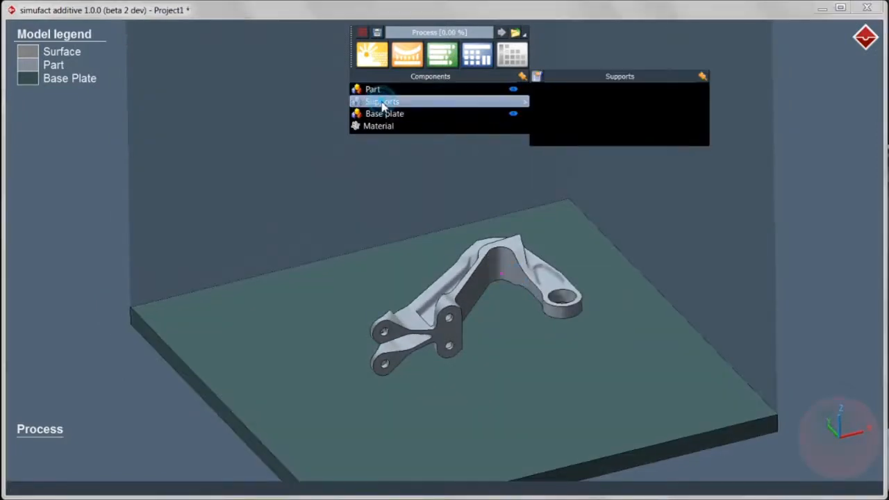
right_click(382, 105)
left_click(393, 109)
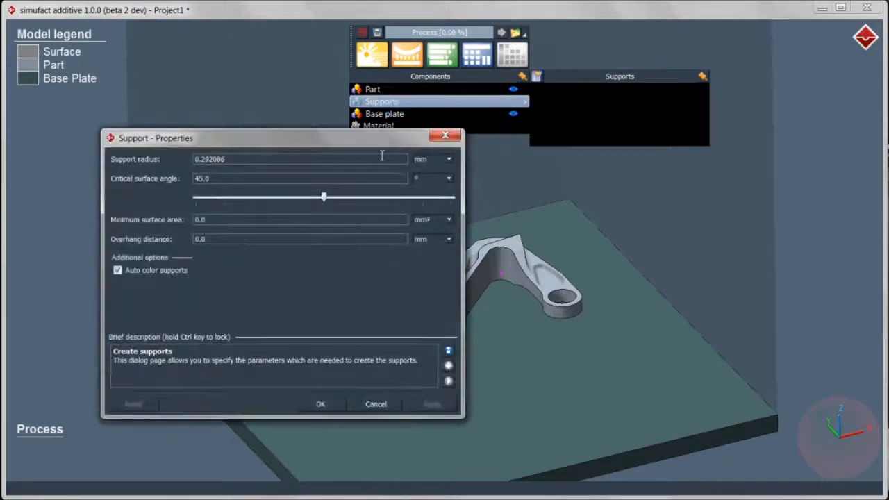
left_click(212, 239)
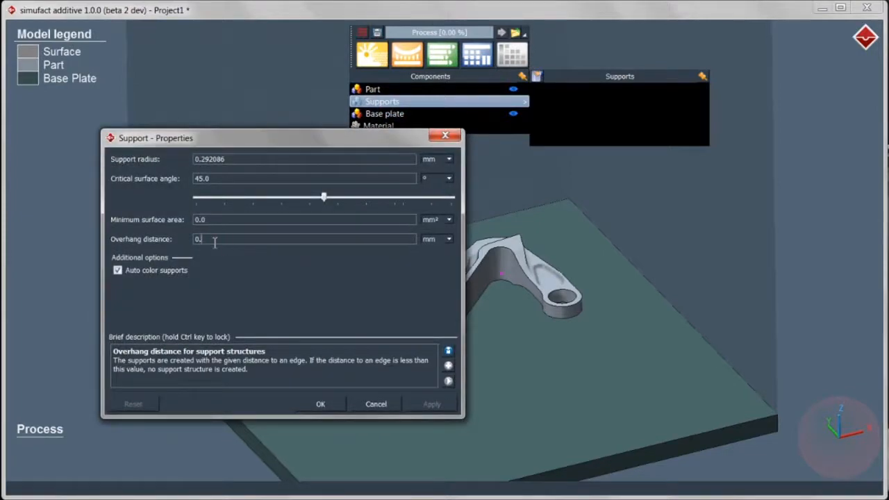
left_click(325, 404)
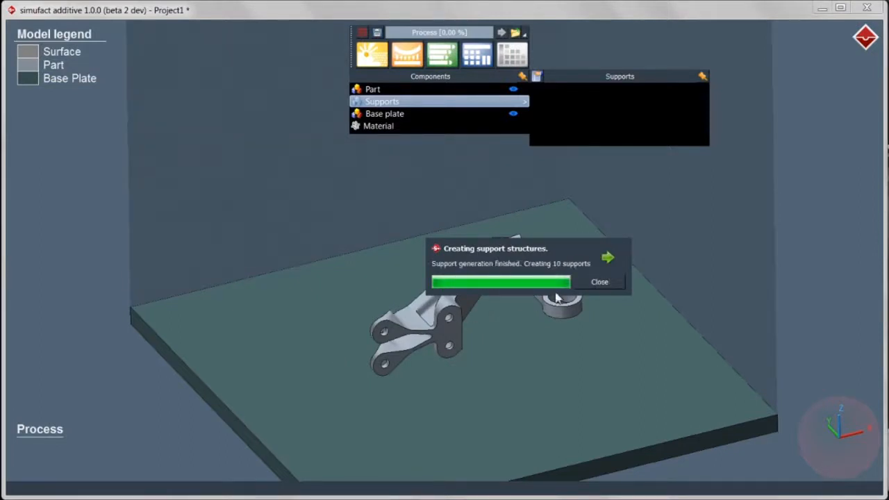
left_click(600, 281)
scroll(561, 313, "up", 5)
middle_click_drag(546, 332, 511, 234)
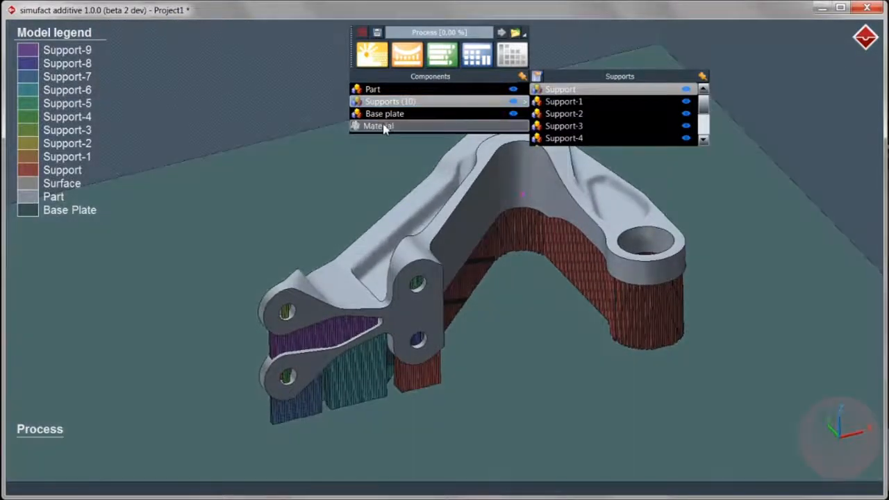
Assign AlSi10Mg_powder as the part material
double_click(384, 127)
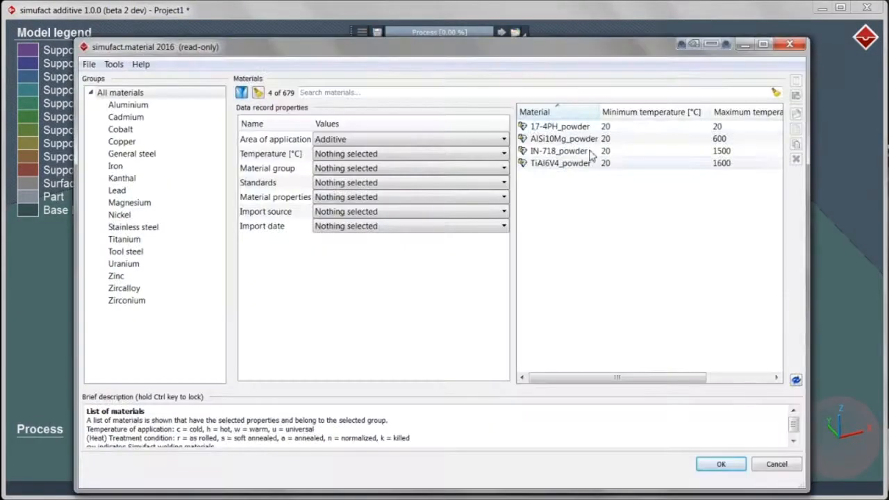
left_click(556, 139)
left_click(719, 465)
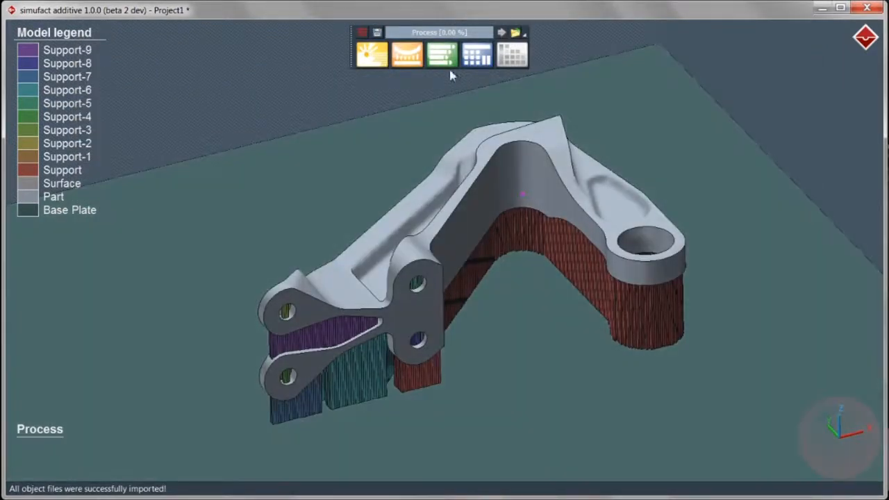
Load AlSi10Mg-200W data into the Manufacturing stage (strains -0.0058, -0.0022, -0.03; 0.03 mm layers)
left_click(445, 66)
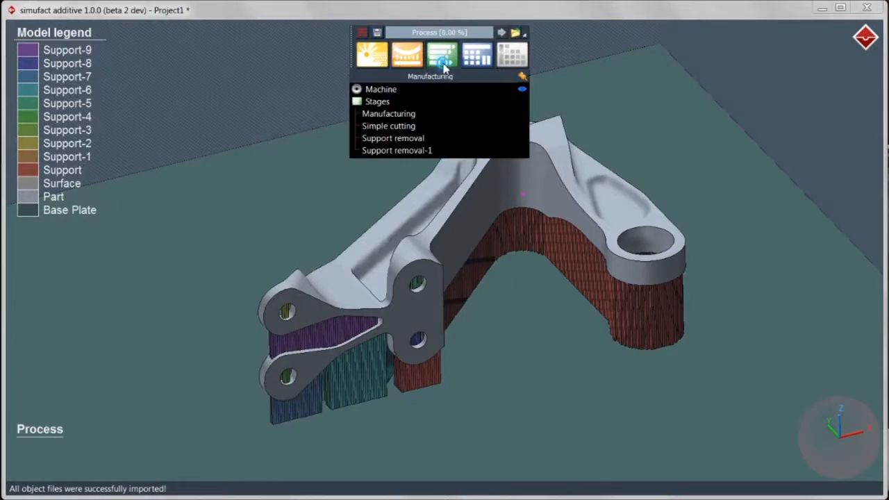
double_click(445, 117)
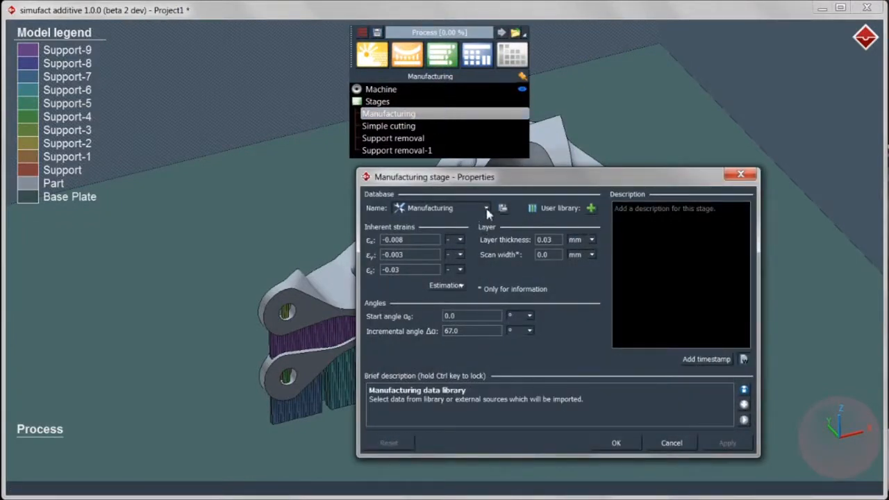
left_click(486, 208)
left_click(472, 246)
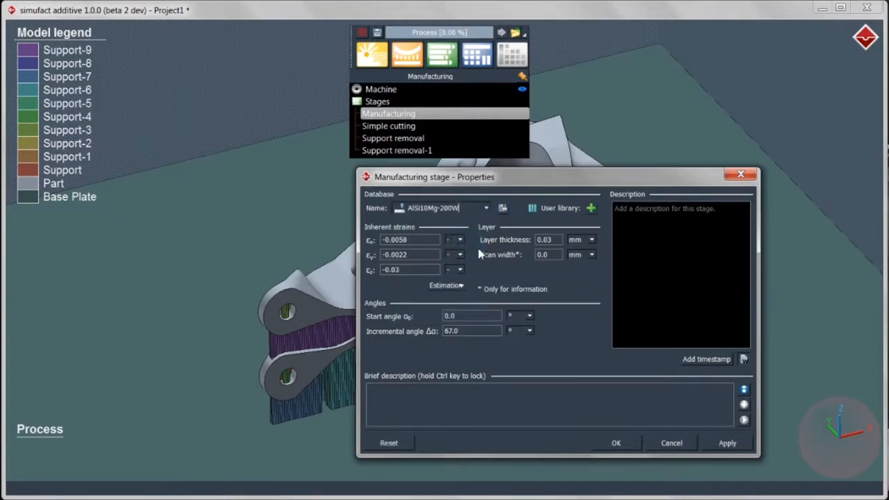
mouse_move(558, 240)
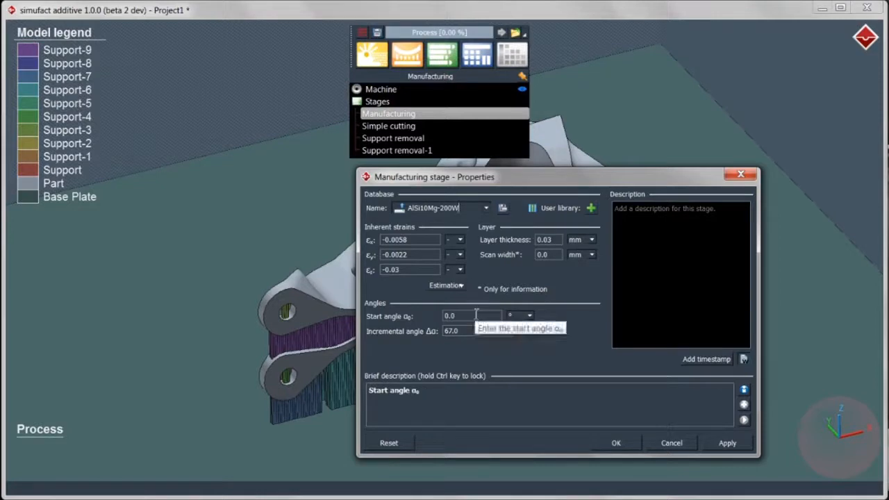
mouse_move(474, 331)
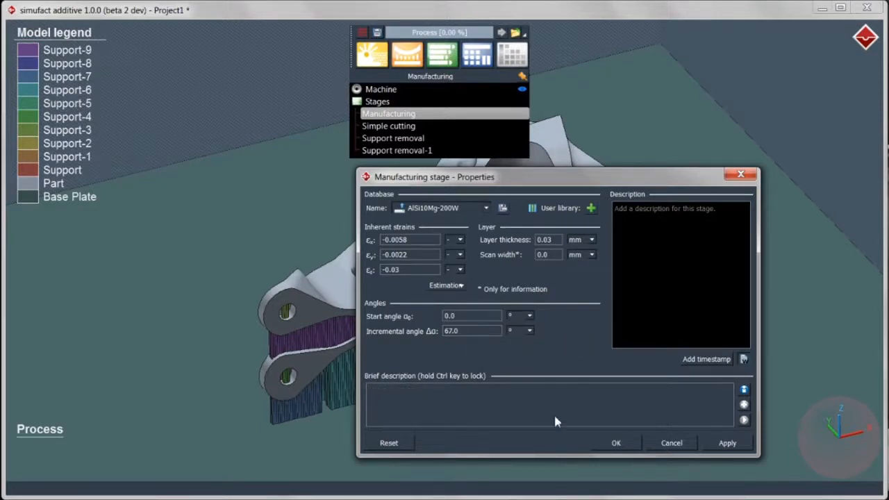
left_click(611, 447)
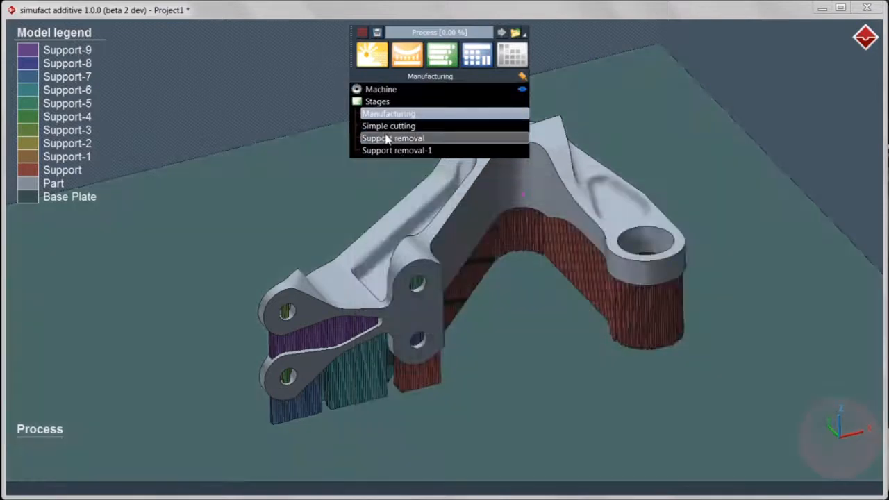
Set simple cutting to remove the base plate right to left at cutting height 1
double_click(388, 127)
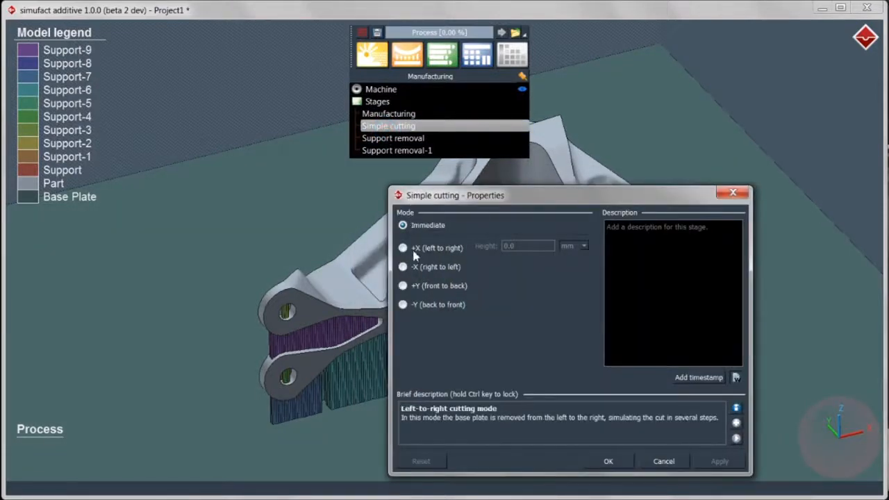
left_click(413, 269)
double_click(529, 245)
type("1")
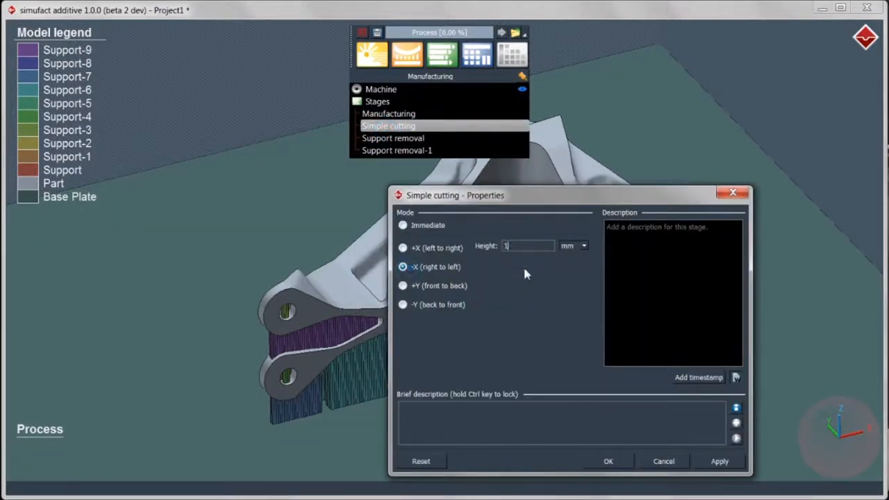
left_click(614, 459)
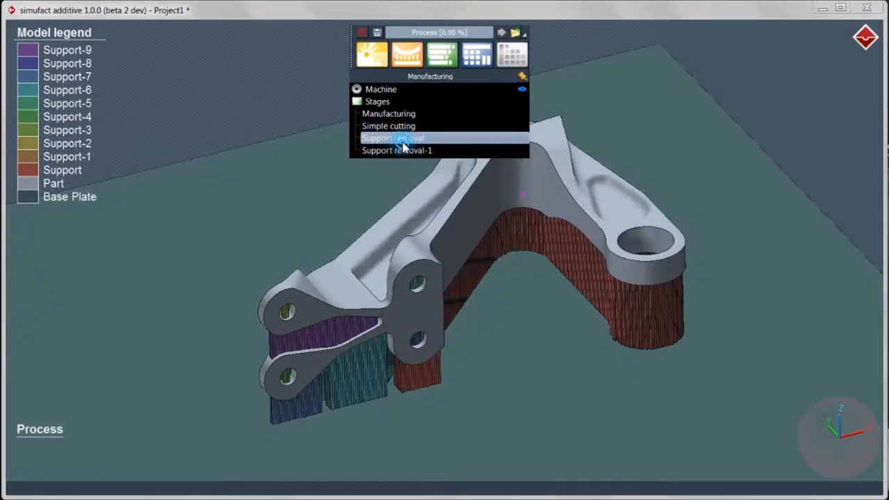
Assign Support, Support-1, -2, -5, -6 and -7 to the Support removal stage
double_click(400, 139)
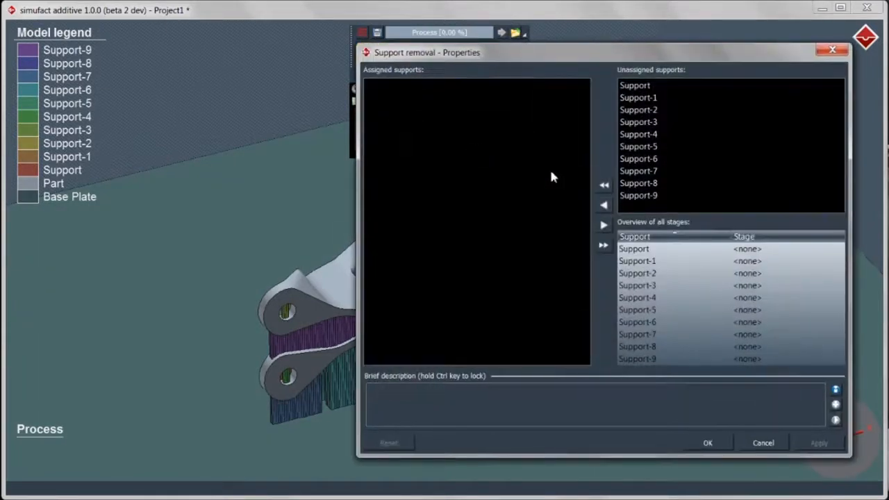
left_click(642, 85)
left_click(645, 110, "shift")
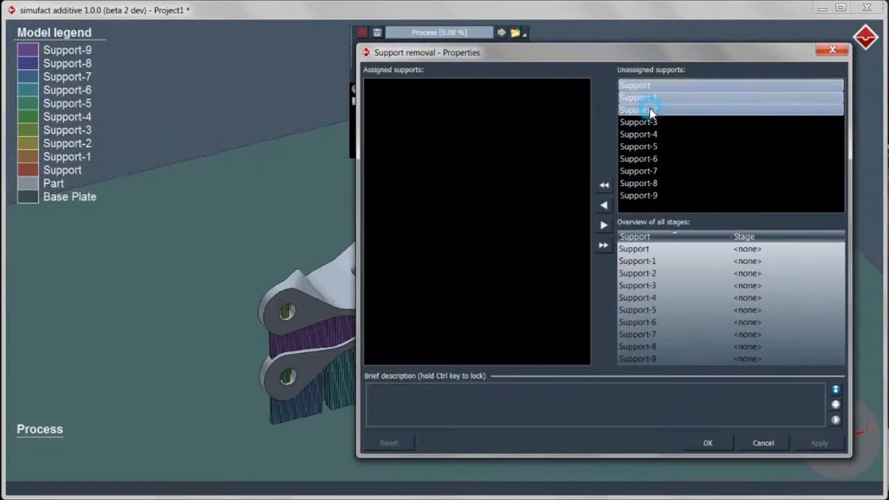
left_click(652, 146, "ctrl")
left_click(649, 158, "ctrl")
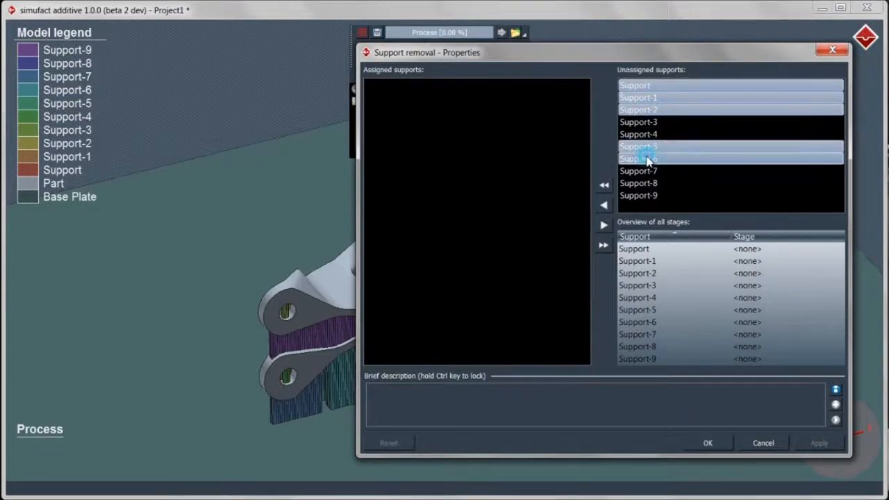
left_click(647, 171, "ctrl")
left_click(604, 205)
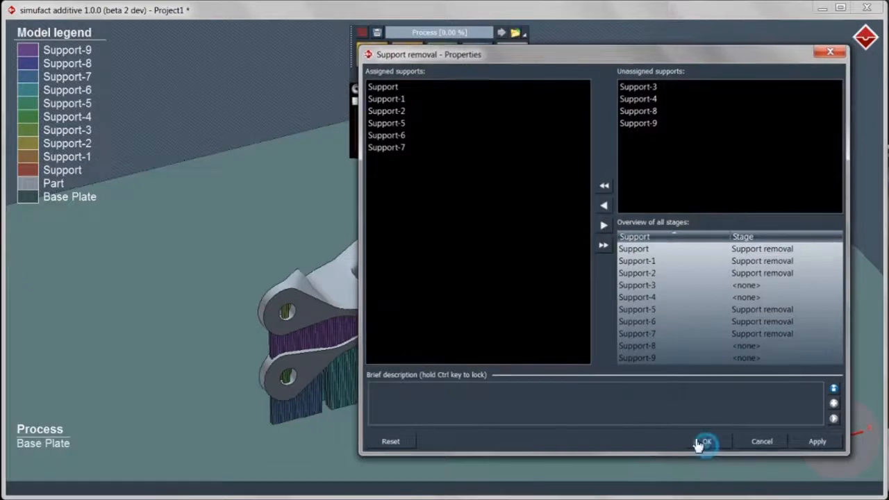
left_click(704, 446)
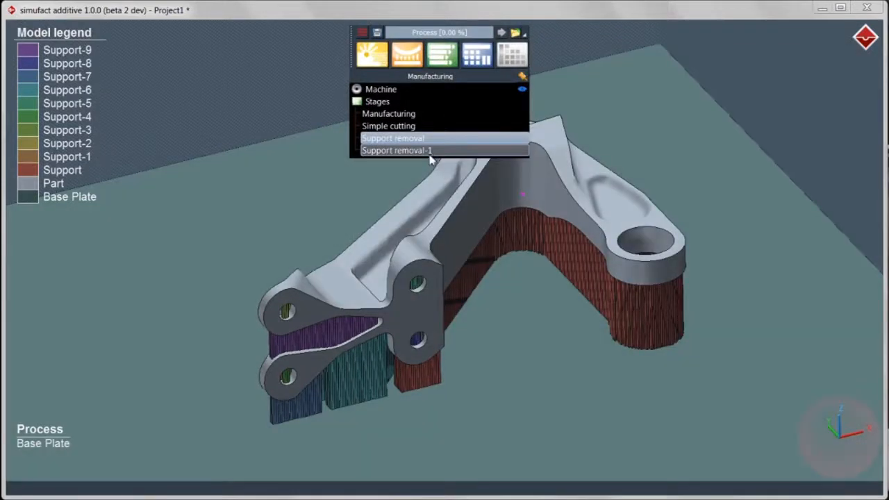
Assign the remaining Support-3, -4, -8 and -9 to Support removal-1
double_click(425, 151)
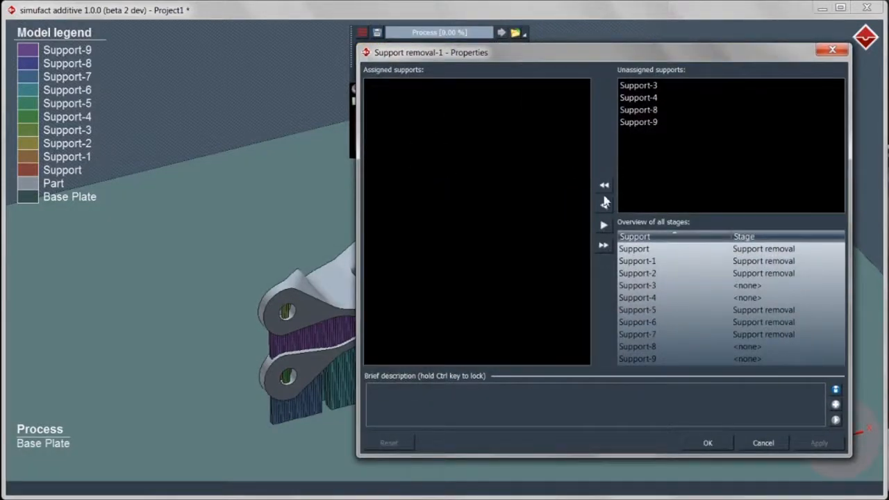
left_click(604, 184)
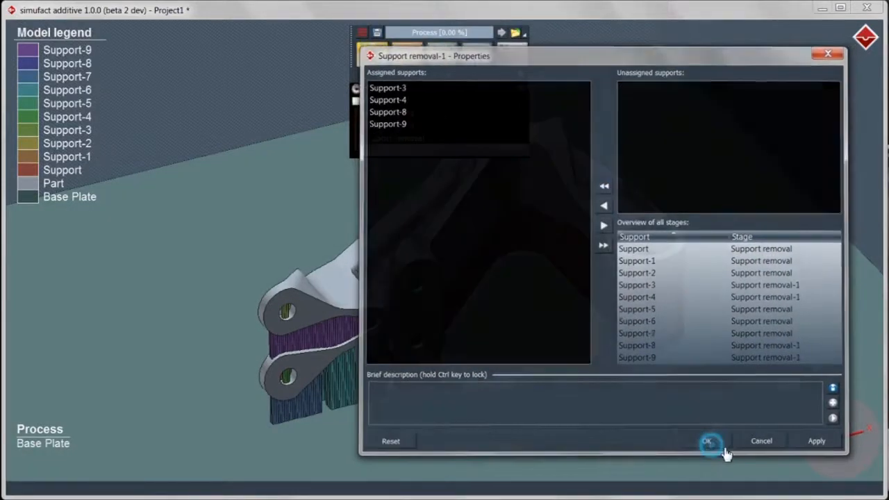
left_click(713, 448)
left_click(472, 61)
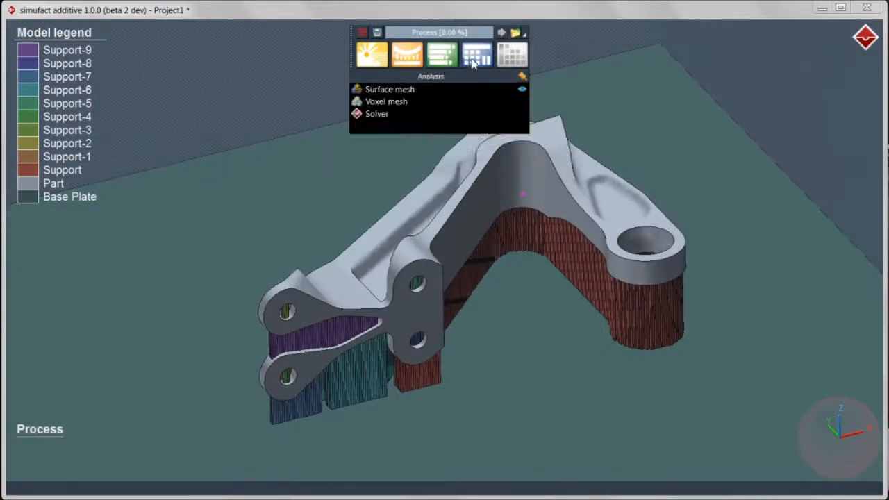
Generate a 2 mm voxel mesh including the base plate, then save Project1 before analysis
double_click(471, 102)
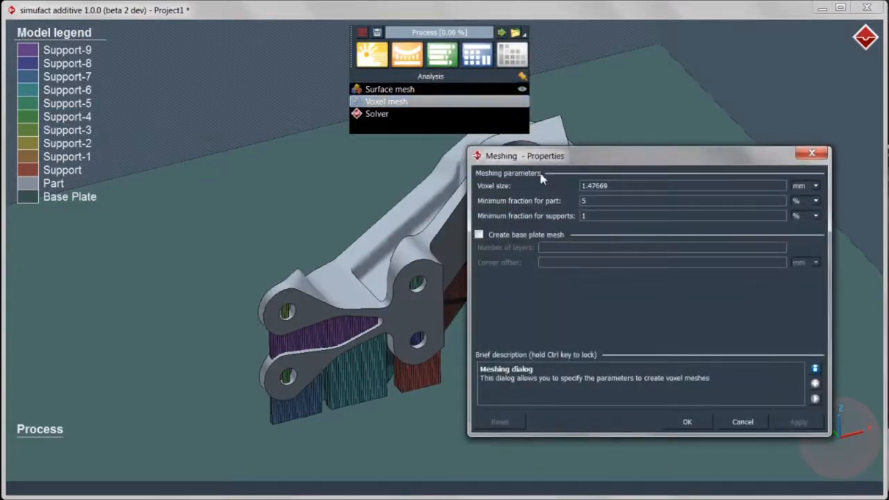
type("2")
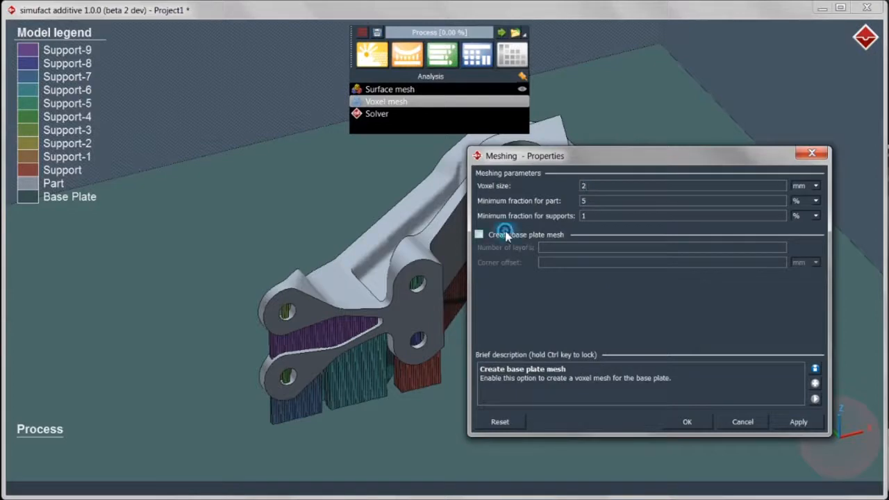
left_click(505, 234)
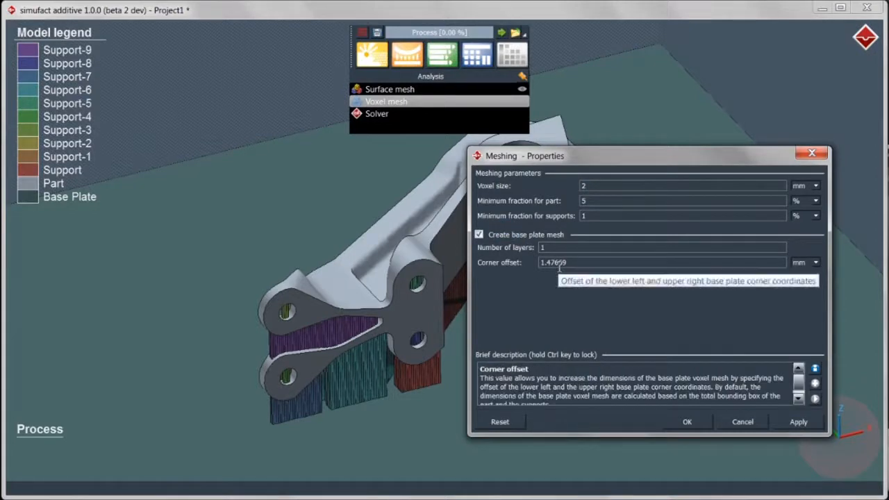
left_click(687, 422)
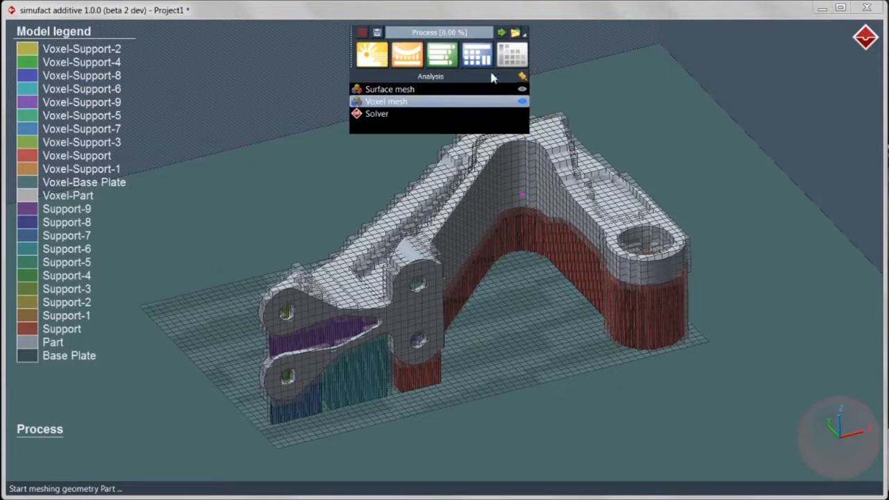
left_click(500, 33)
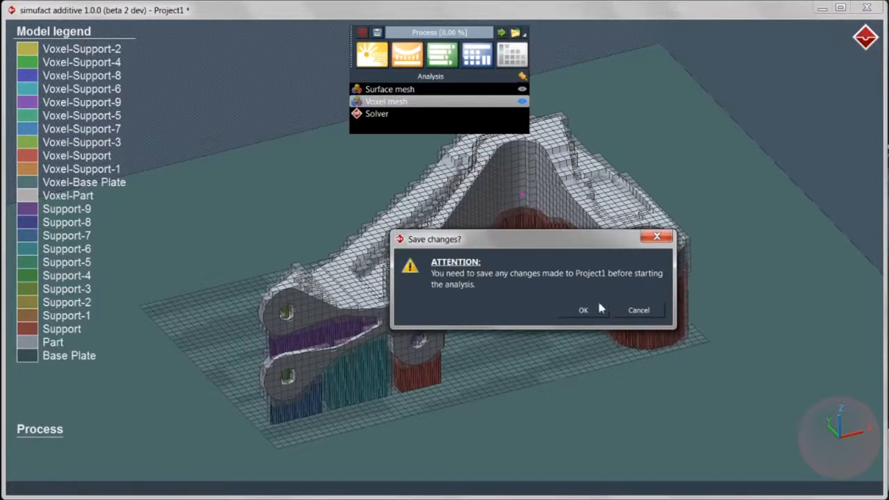
left_click(582, 312)
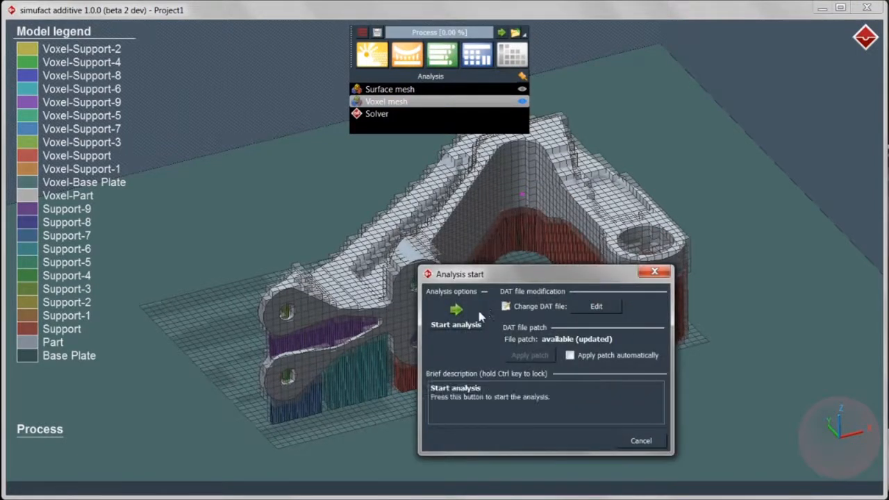
Launch the analysis and overlay the initial part shape on the results
left_click(482, 318)
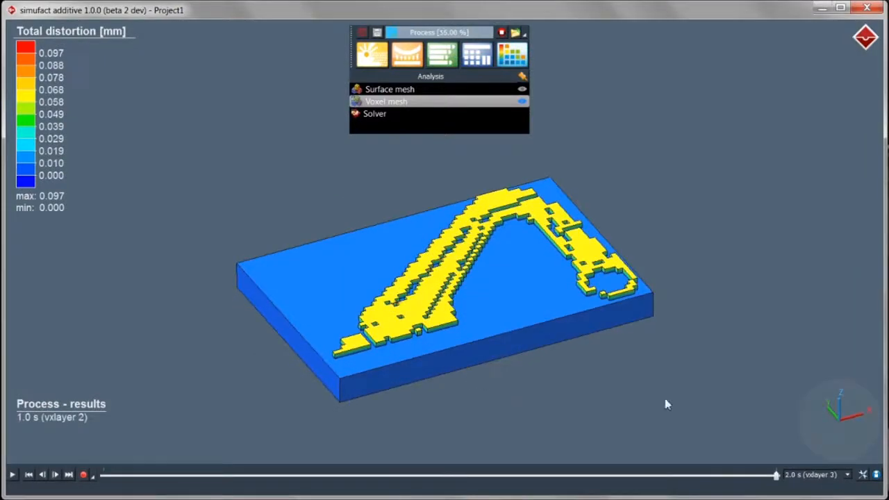
left_click(863, 475)
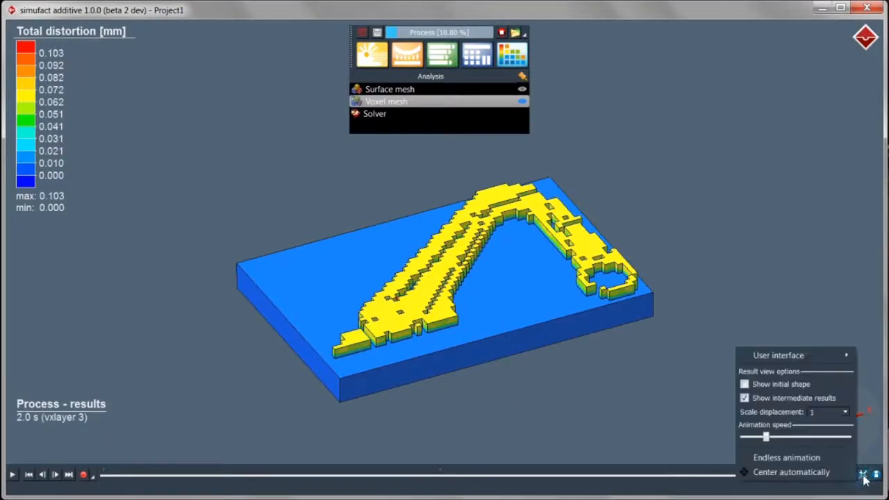
left_click(745, 384)
left_click_drag(619, 353, 601, 289)
left_click_drag(548, 274, 512, 345)
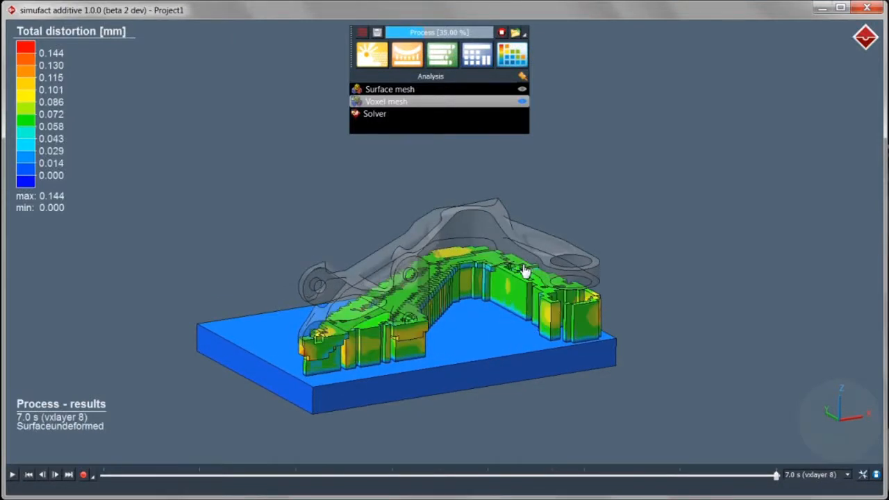
Browse the model tree tabs and show the total distortion results
left_click(410, 56)
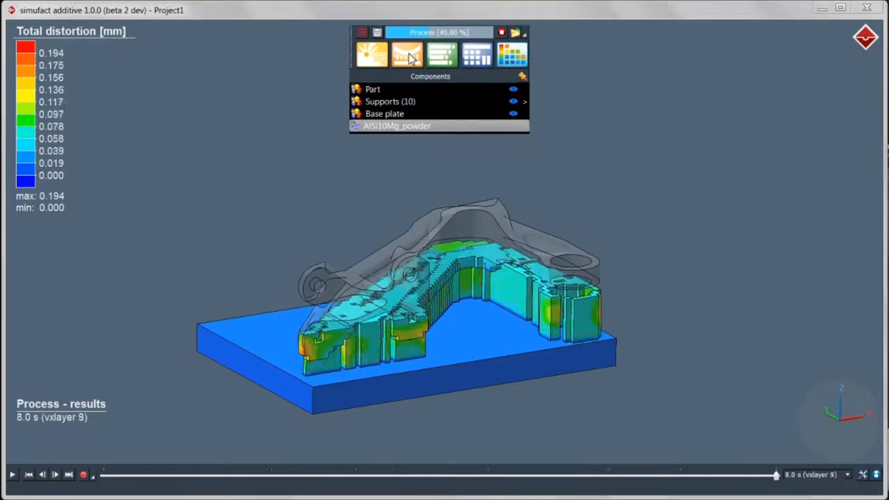
left_click(399, 33)
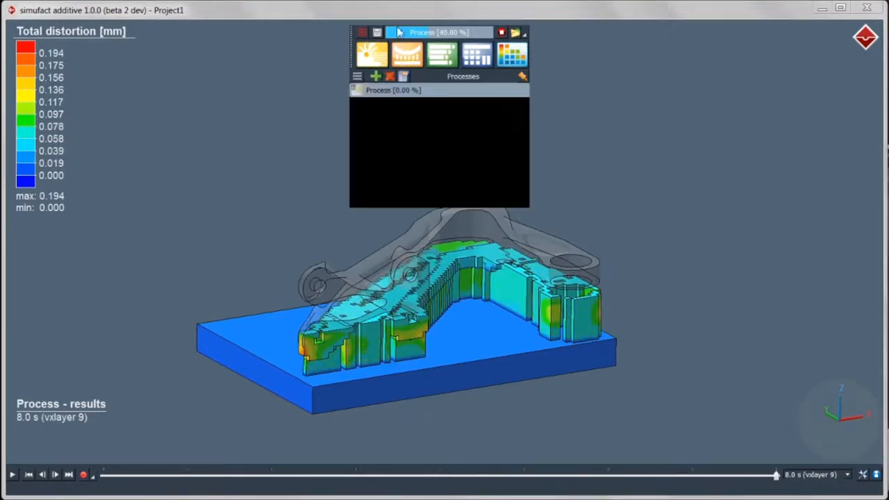
left_click(405, 56)
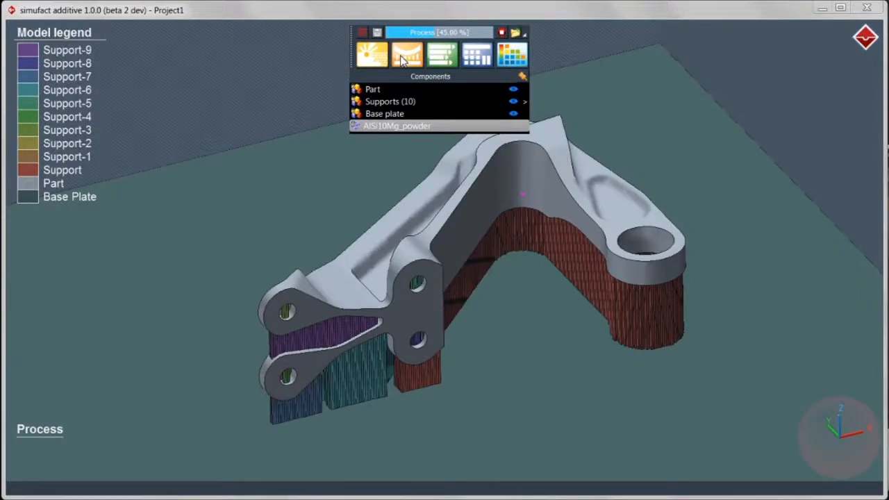
left_click(438, 57)
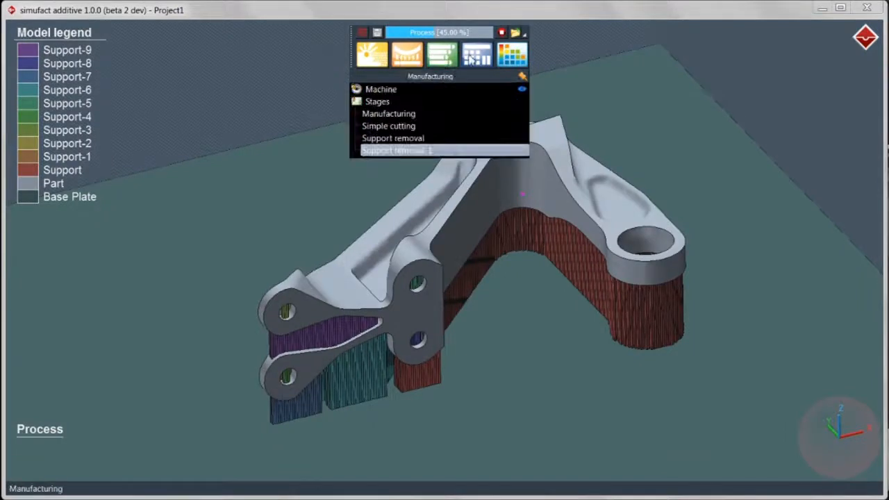
left_click(479, 58)
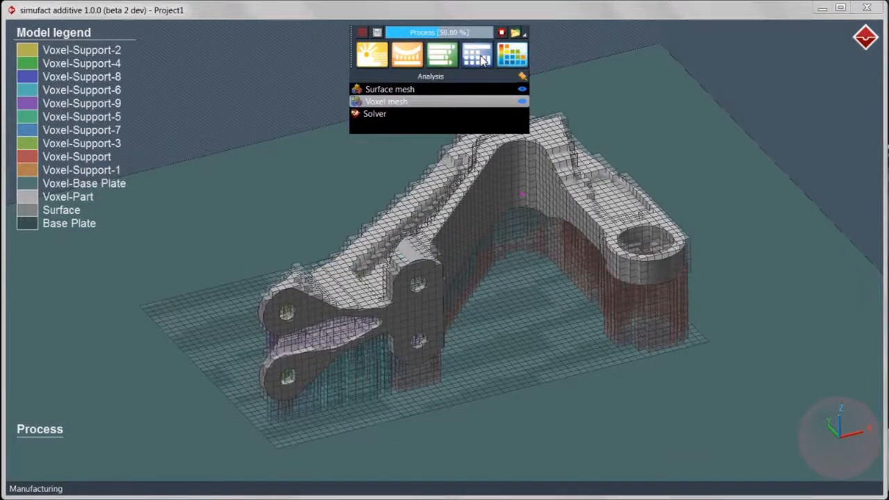
left_click(511, 57)
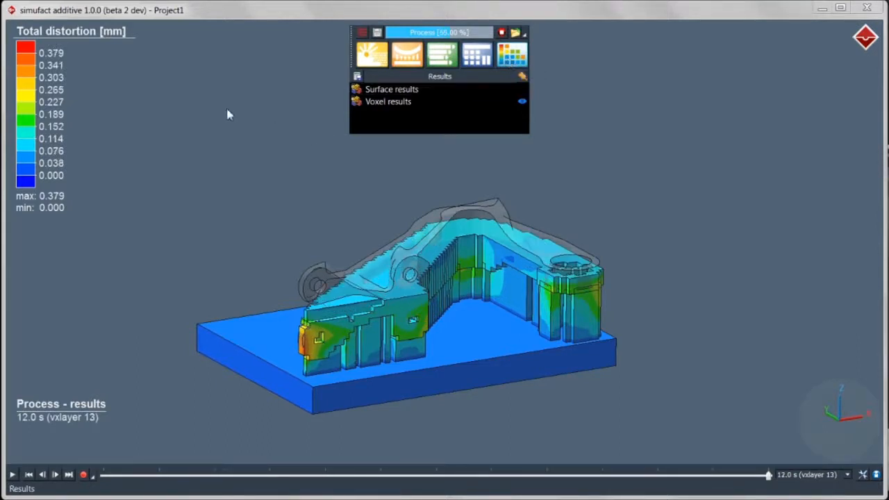
View effective stress on the part, then return to total distortion and zoom in
mouse_move(98, 43)
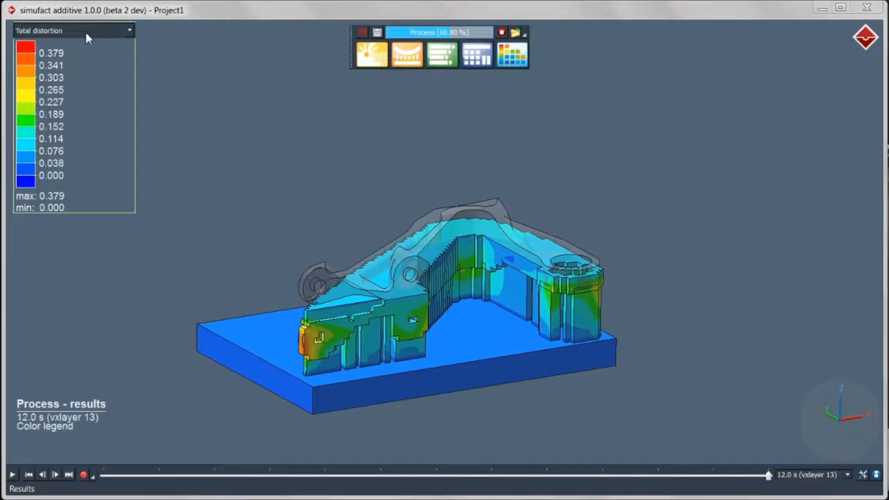
left_click(86, 32)
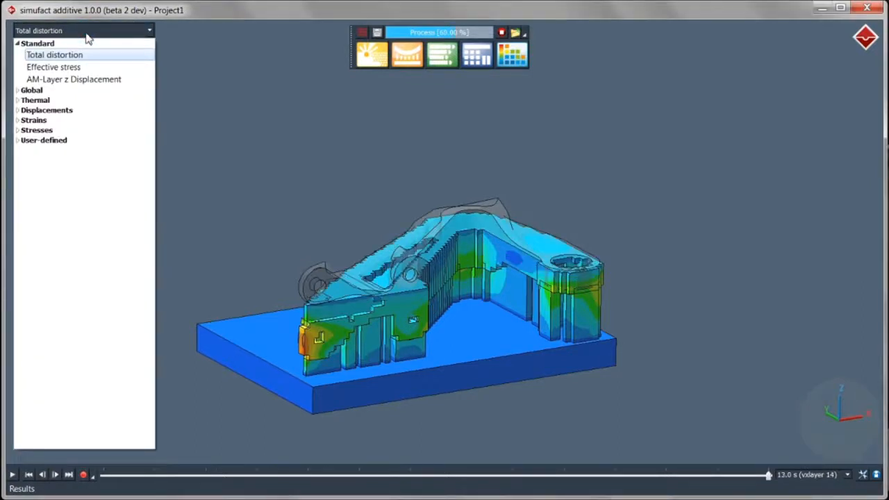
left_click(71, 67)
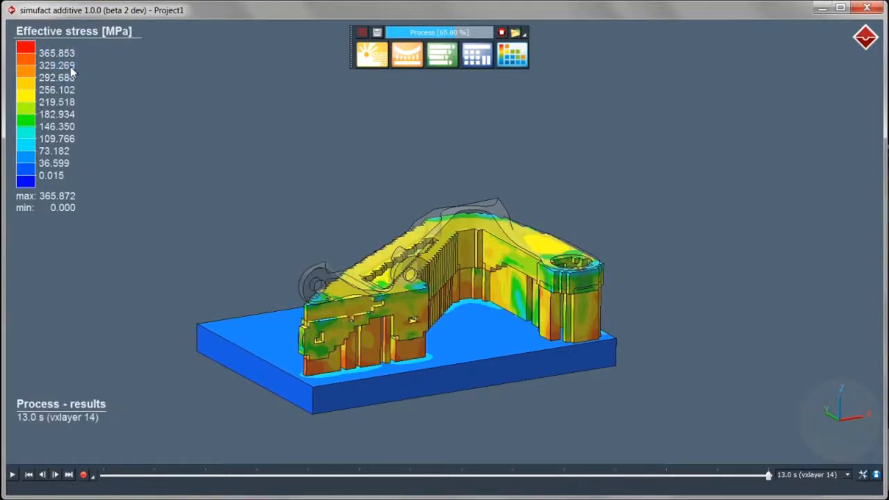
left_click(69, 31)
left_click(67, 56)
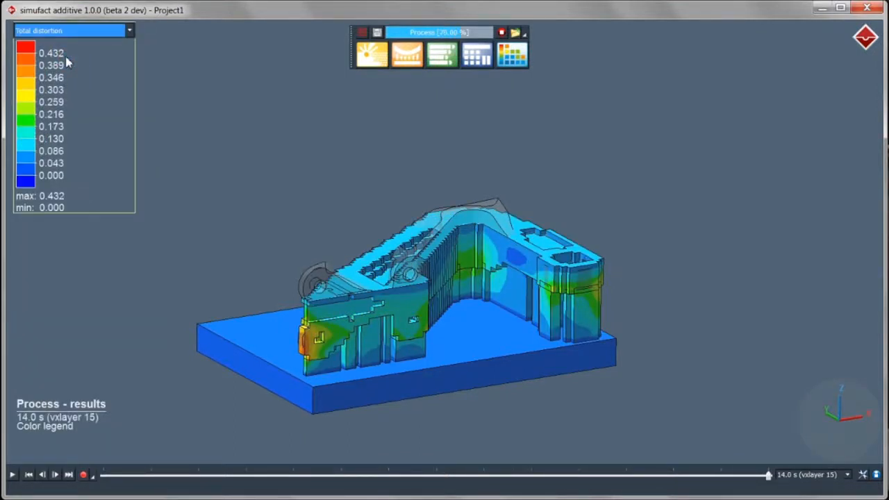
scroll(59, 83, "up", 3)
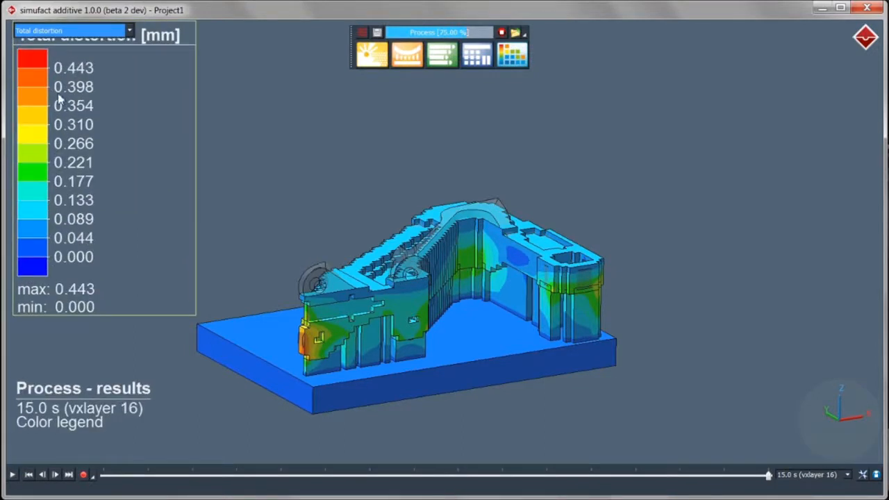
Set the colour legend to two decimal places
double_click(58, 99)
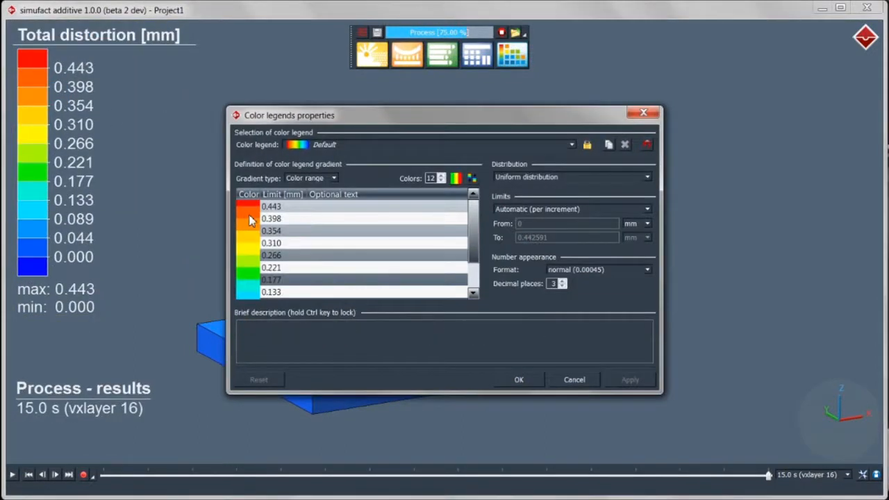
left_click(562, 286)
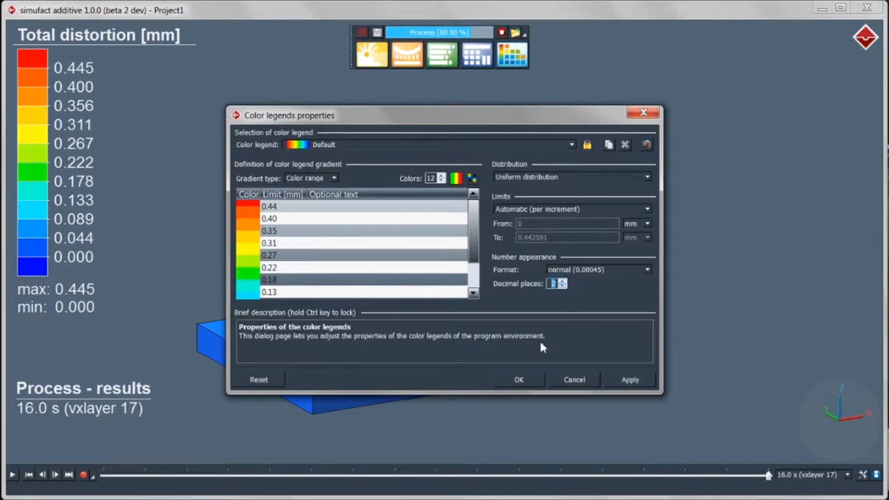
left_click(532, 382)
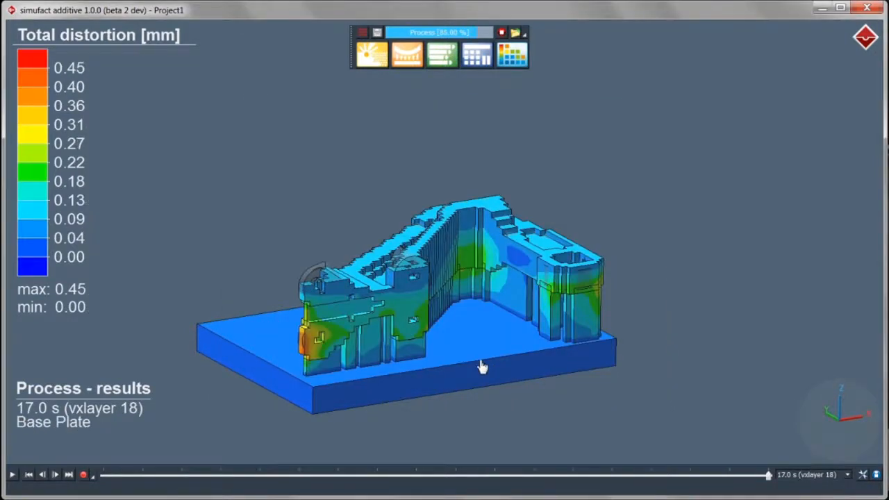
scroll(447, 351, "up", 5)
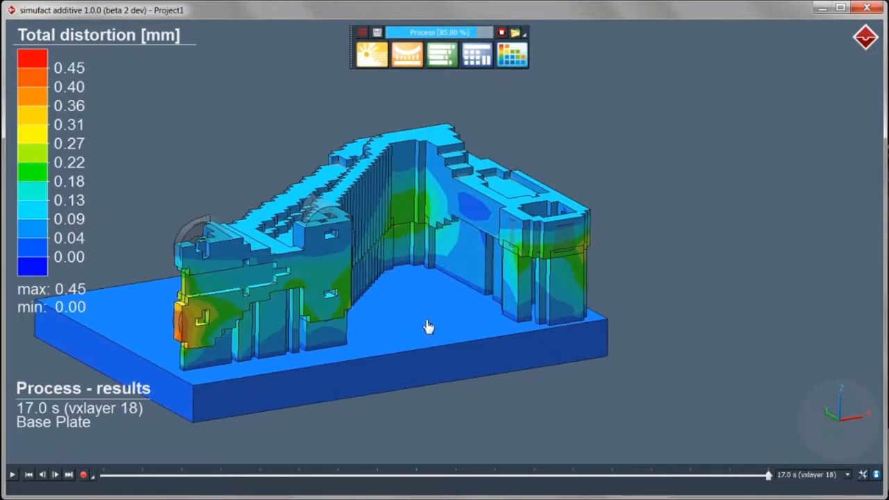
Probe a point on the part, reading 0.1836 mm total distortion
right_click(322, 300)
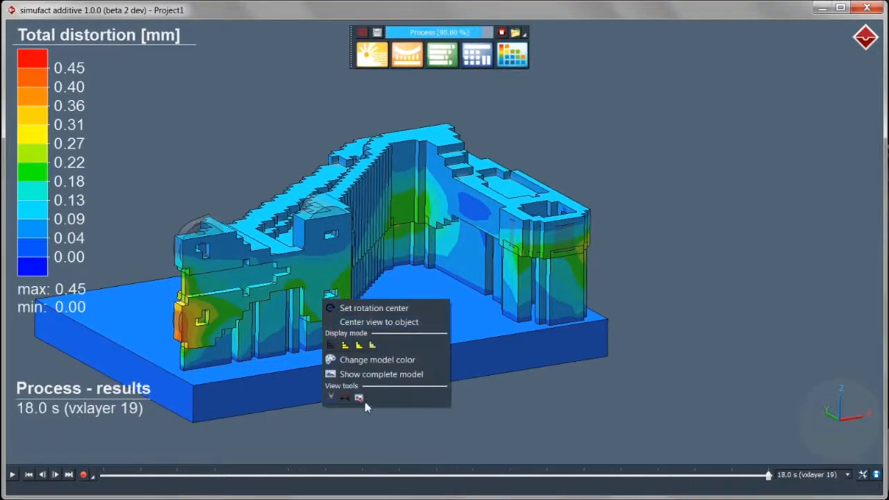
left_click(359, 398)
left_click(341, 318)
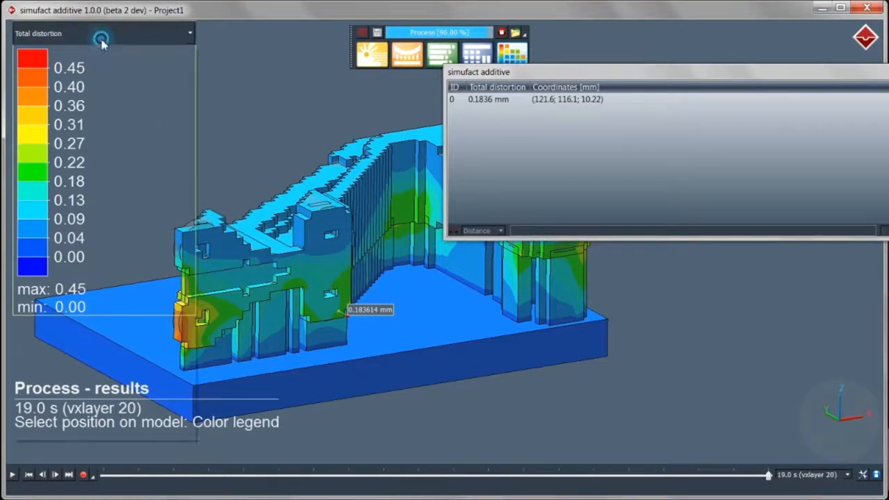
Check the point's 226.6 MPa effective stress, switch back to total distortion, and close the table
left_click(101, 42)
left_click(87, 73)
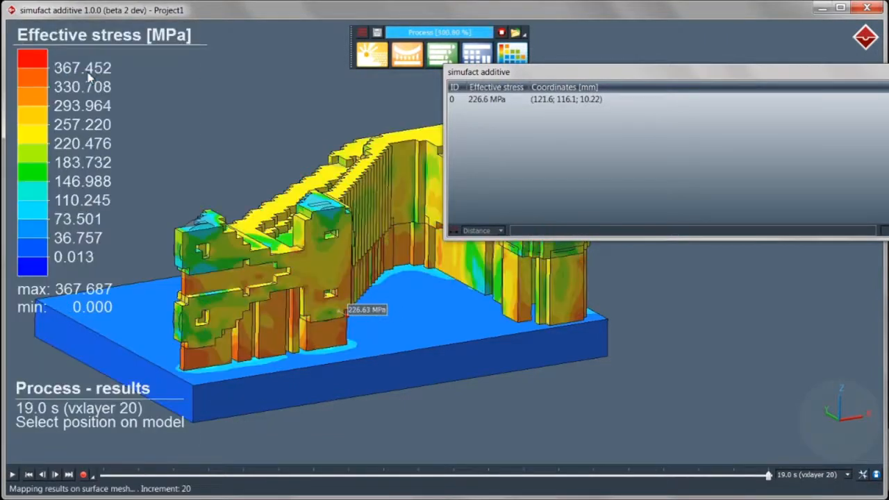
left_click(88, 38)
left_click(83, 62)
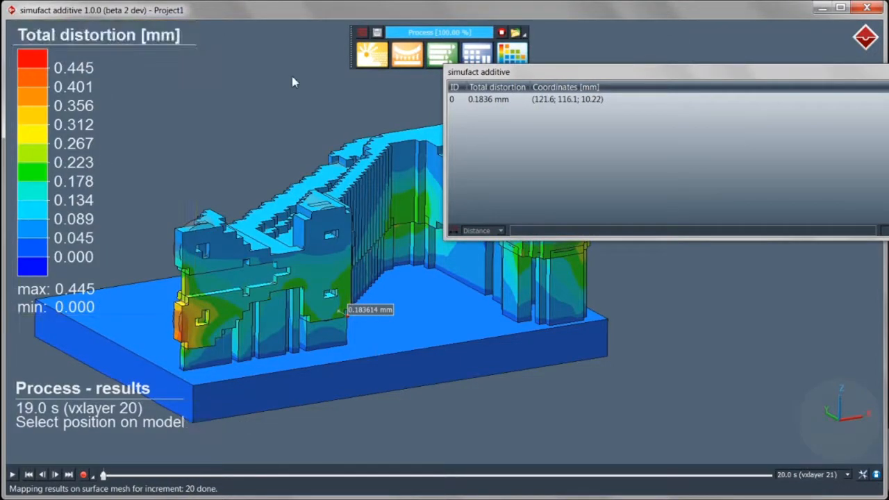
left_click(888, 71)
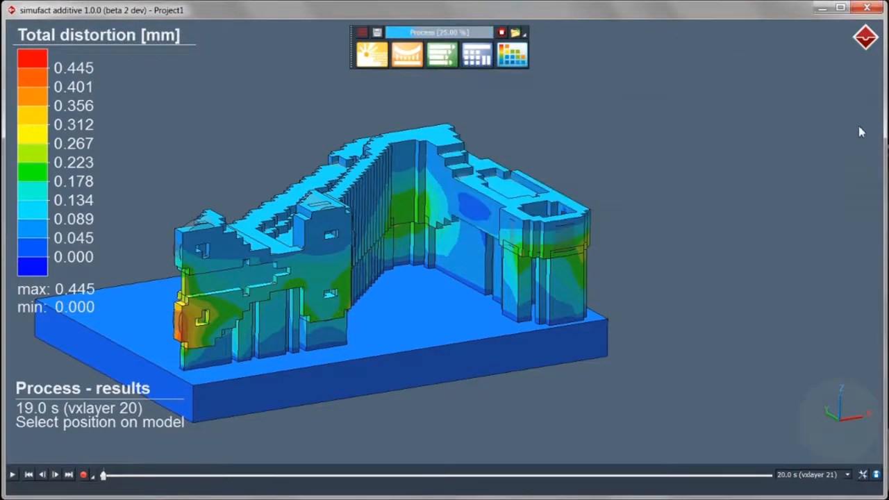
middle_click_drag(388, 264, 514, 277)
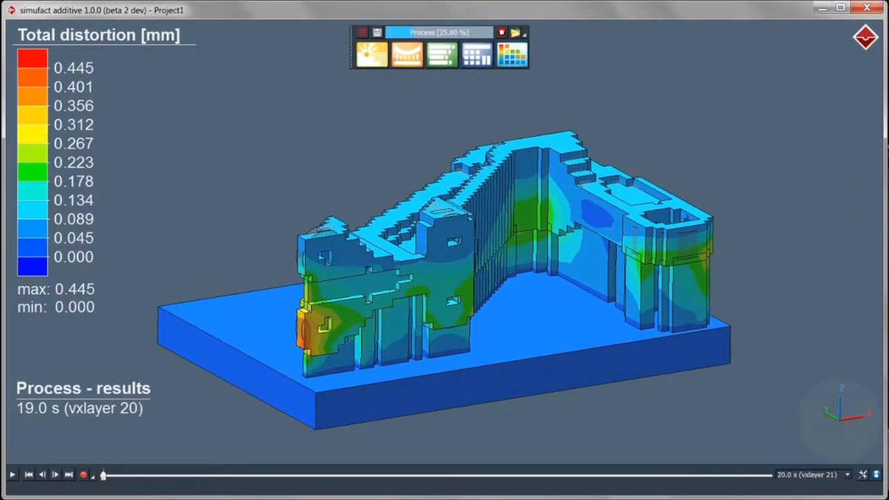
Turn on intermediate results and step the result forward to 20.0 s
left_click(862, 475)
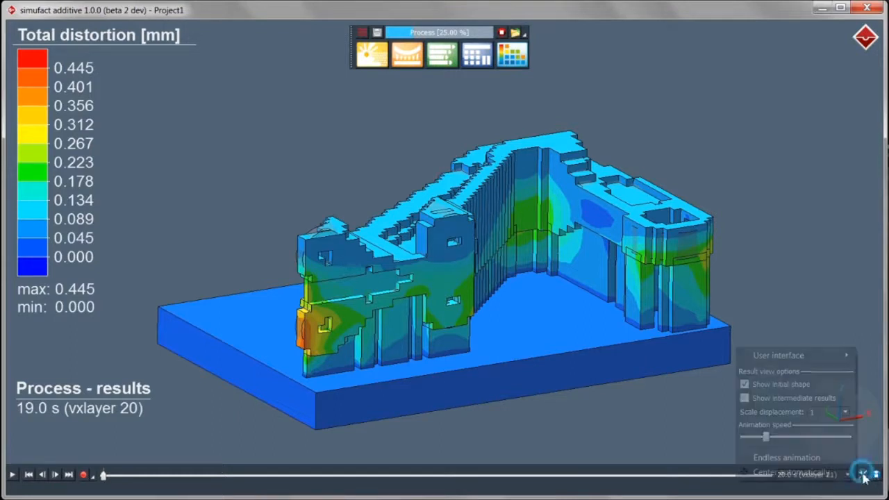
left_click(744, 398)
left_click(661, 423)
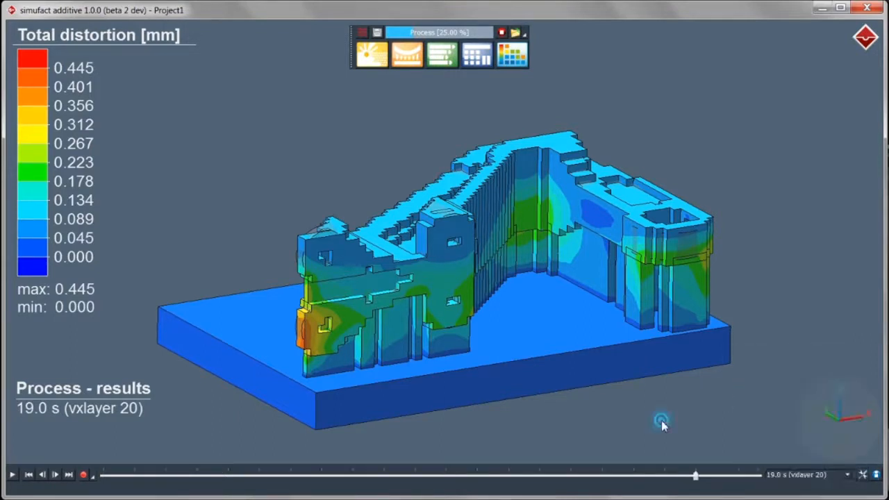
left_click(55, 475)
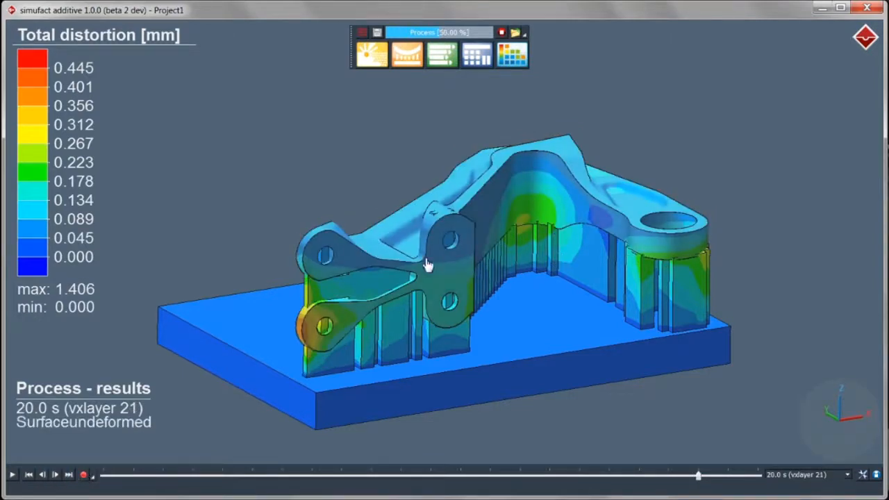
From a front view, play the distortion results through to the support removal stage
left_click_drag(418, 222, 482, 189)
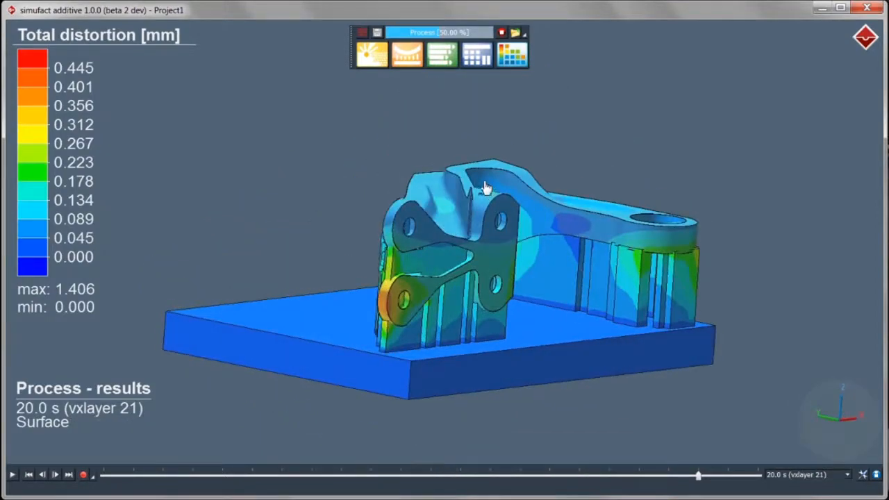
left_click_drag(500, 294, 462, 220)
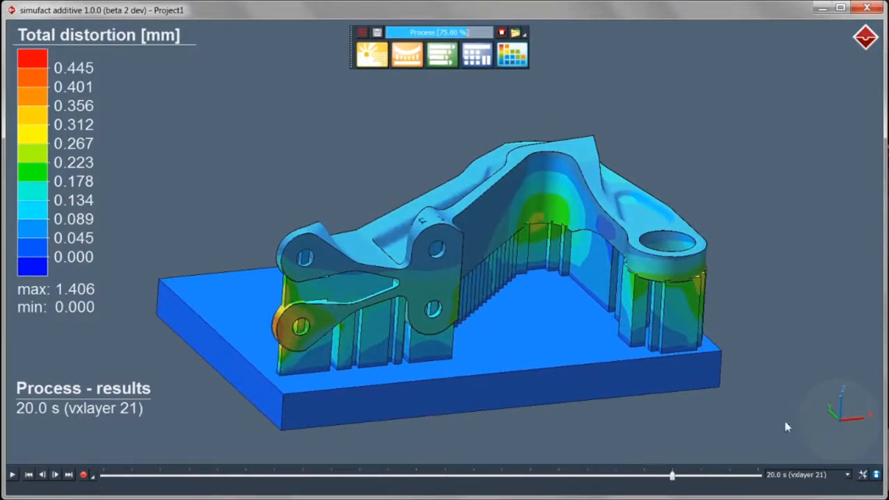
left_click(833, 405)
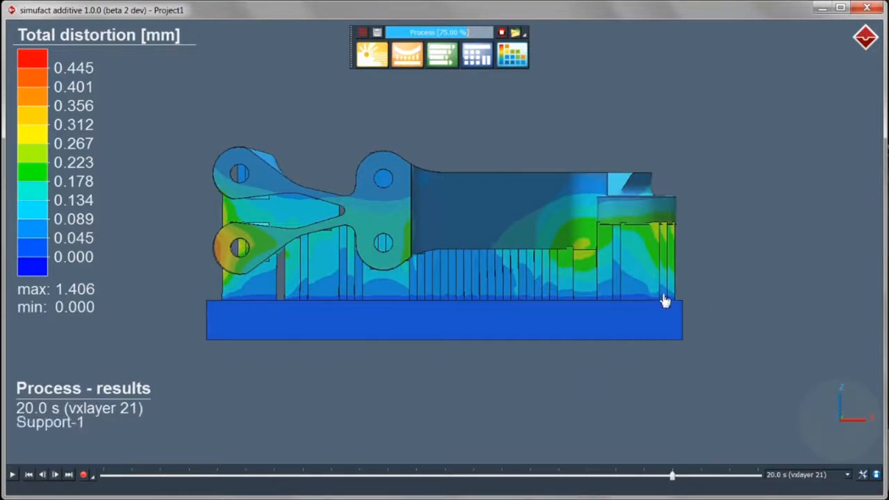
left_click(13, 475)
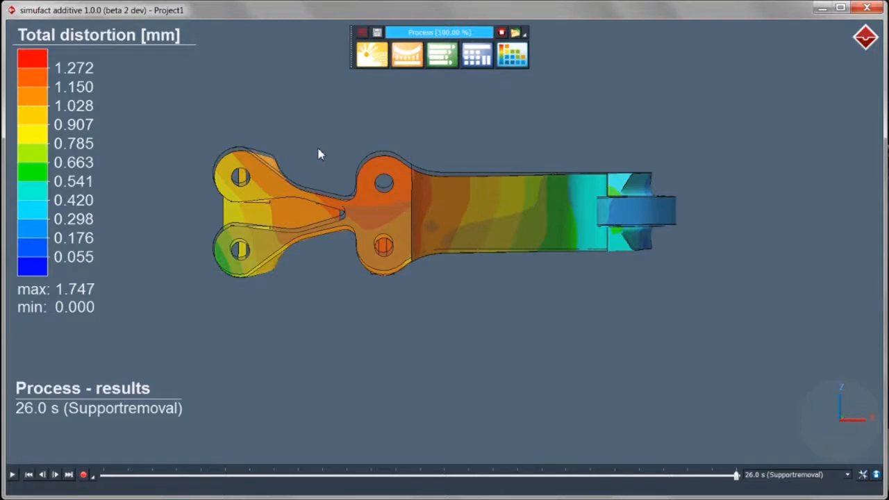
Inspect the final 1.747 mm Supportremoval-1 distortion and confirm the status file's 137.96 total wall time
left_click_drag(320, 155, 380, 332)
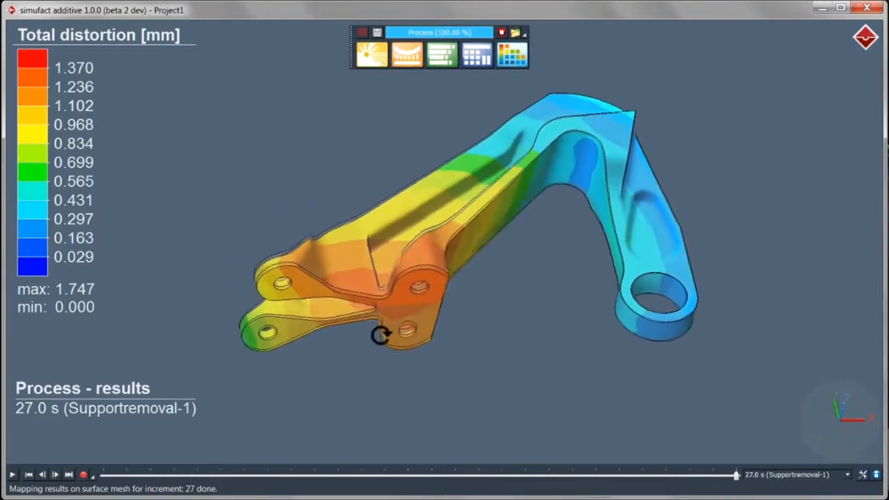
scroll(381, 317, "up", 3)
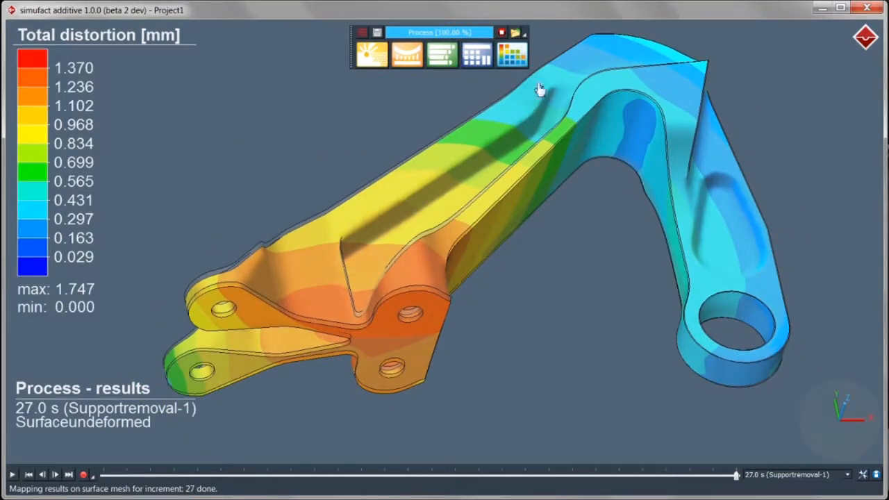
left_click(524, 33)
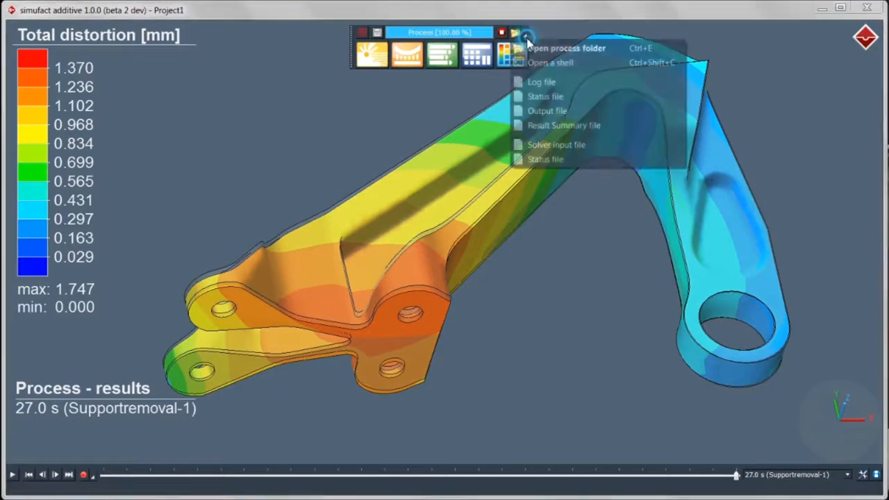
left_click(536, 96)
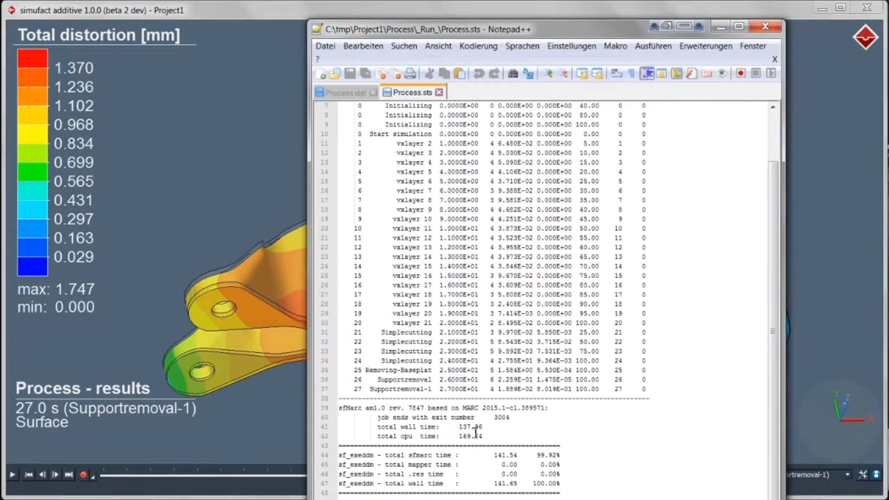
left_click_drag(496, 426, 340, 427)
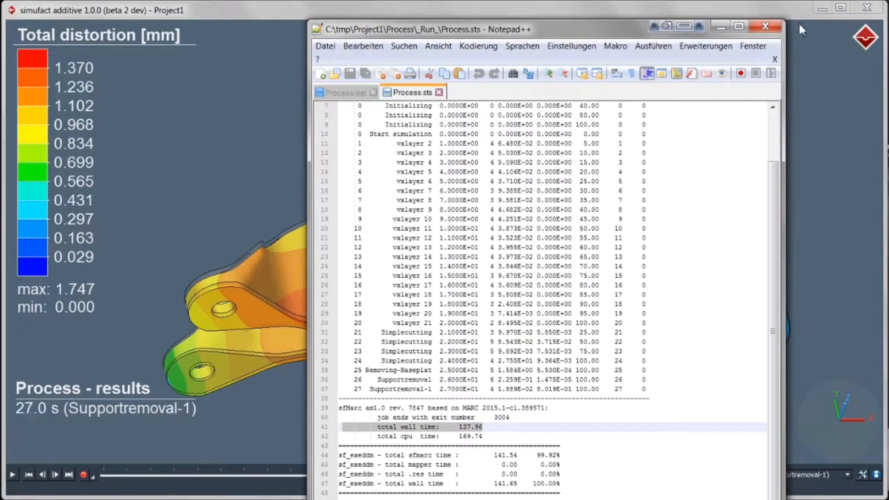
left_click(764, 26)
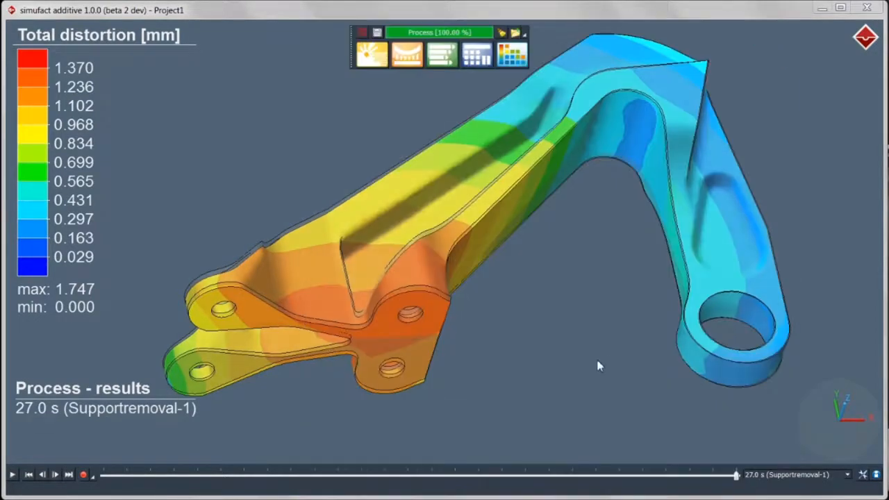
left_click(516, 56)
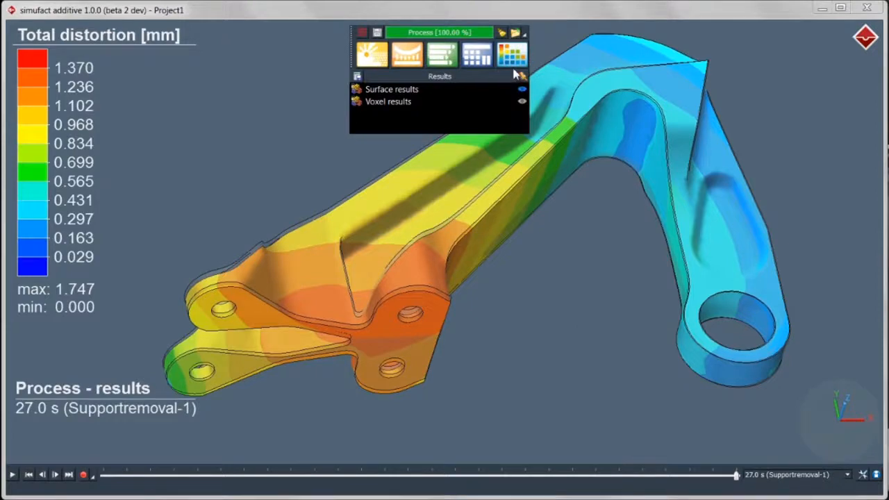
Cancel the result export settings and return to the Processes list with the bracket setup view
left_click(362, 77)
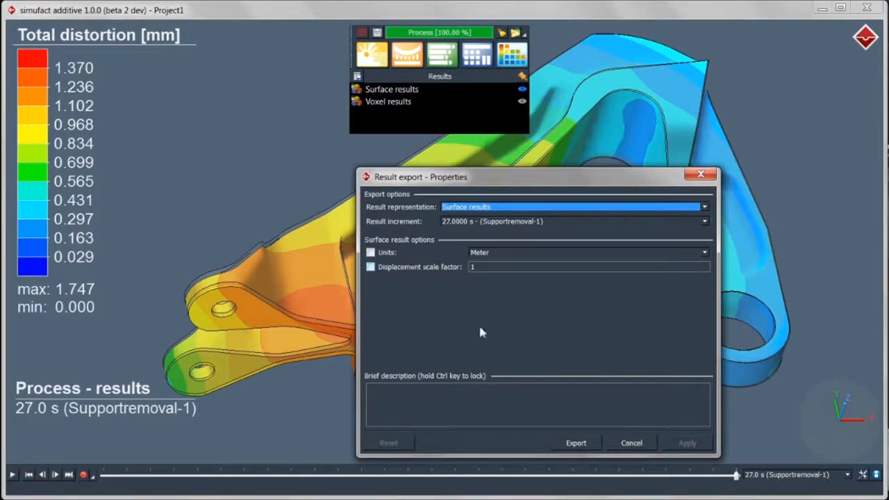
left_click(631, 443)
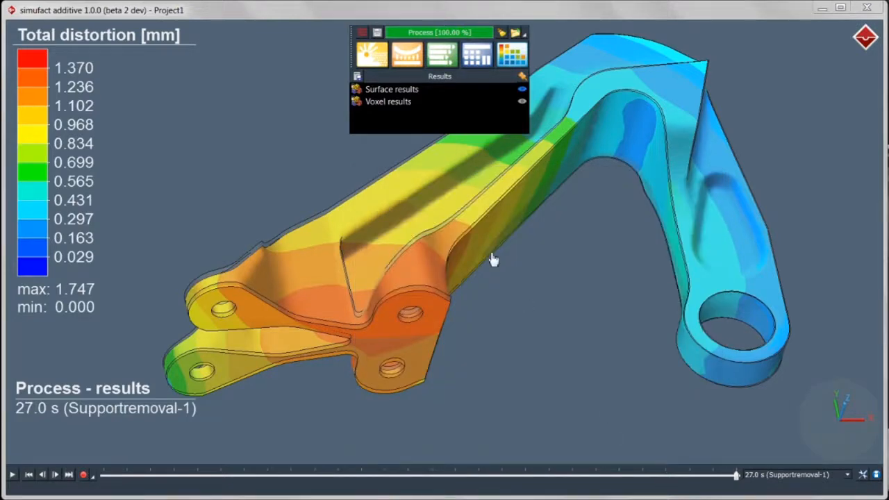
left_click(373, 57)
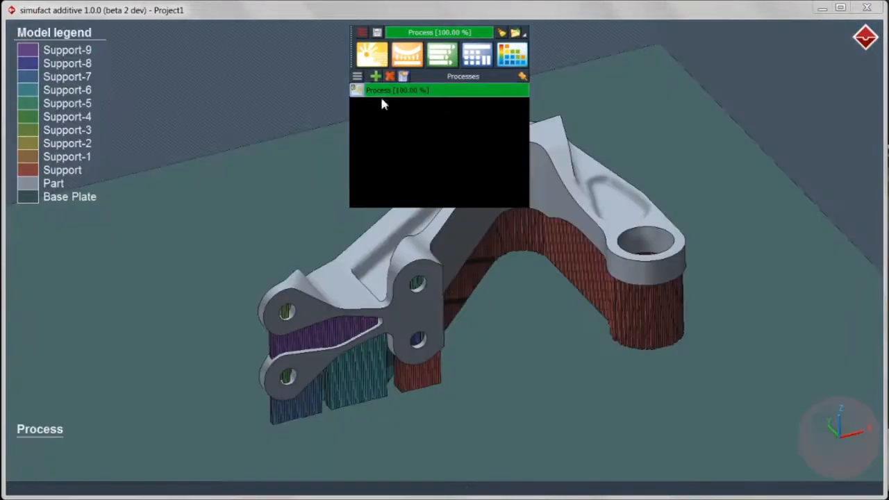
Copy the finished process as Process-1, then present PowerPoint's Conclusion slide 46 full screen
right_click(381, 97)
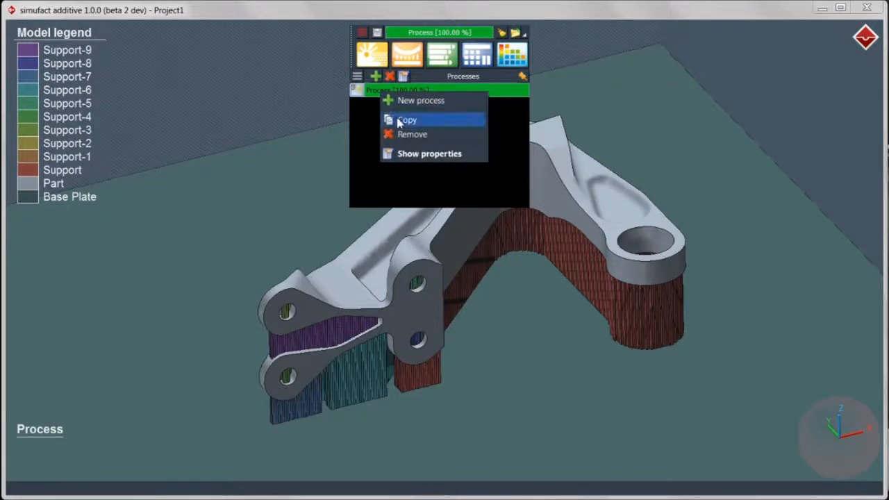
left_click(386, 116)
left_click(391, 109)
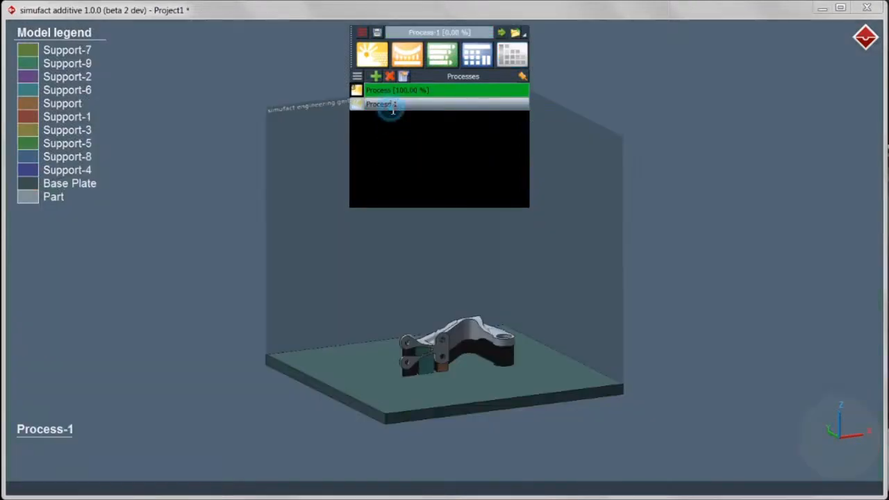
left_click(438, 63)
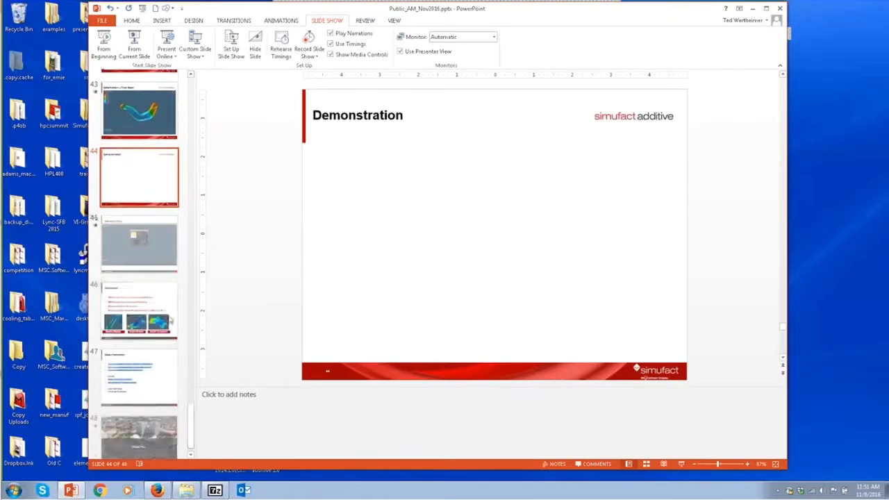
key("Down")
key("Down")
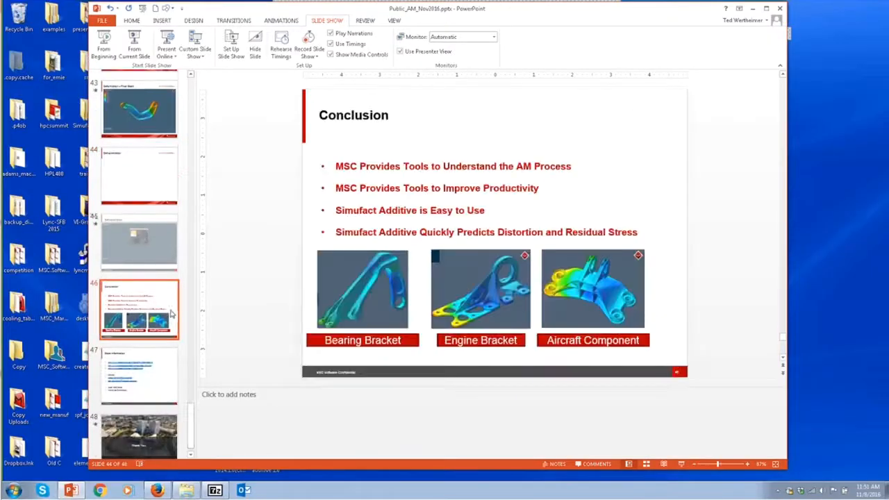
left_click(680, 463)
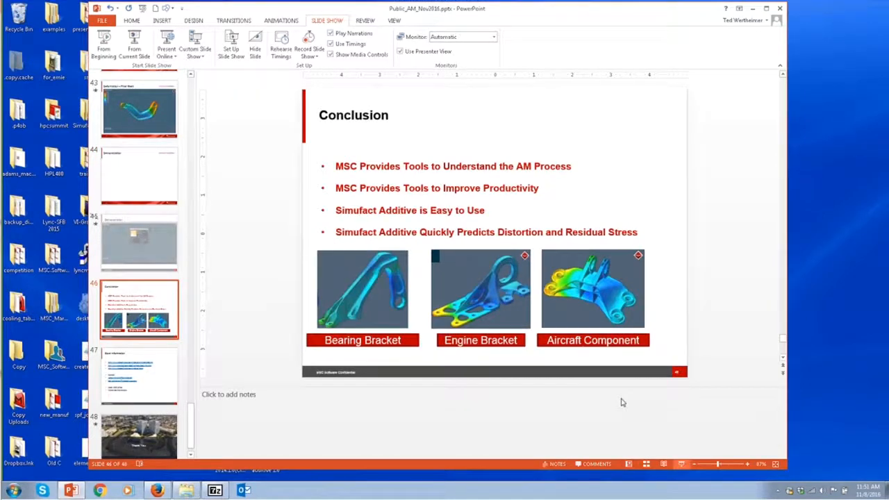